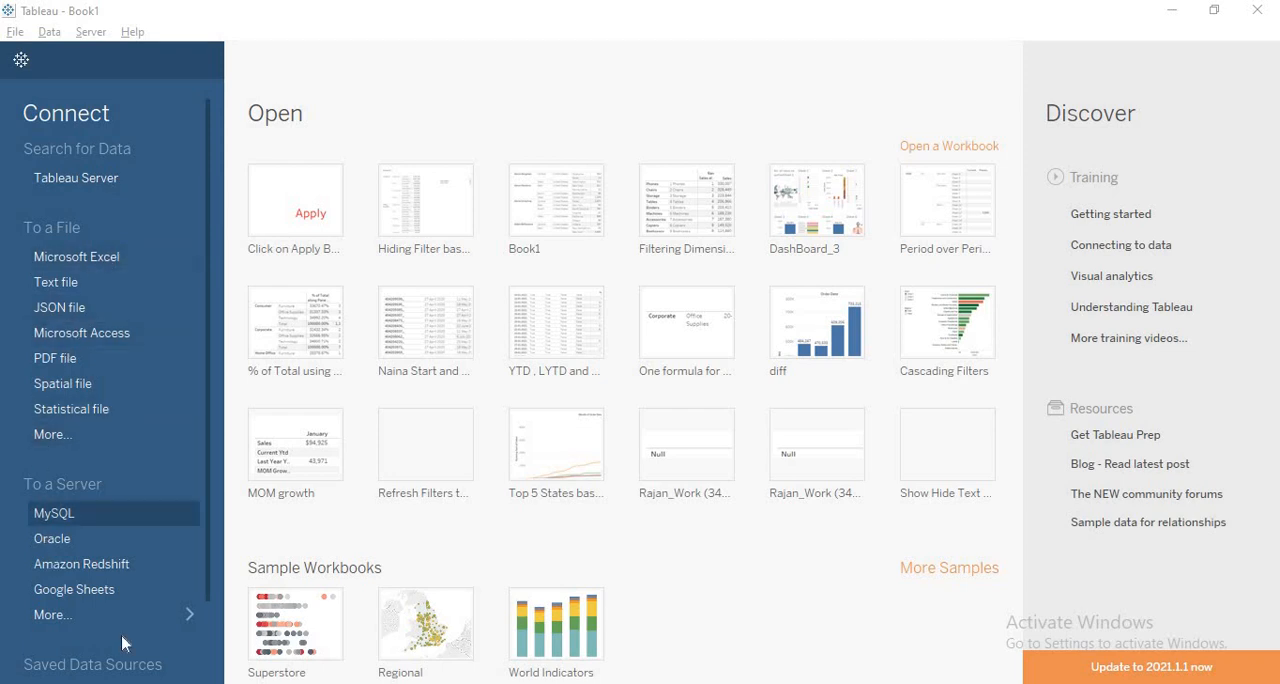
# - Connect to the Sample - EU Superstore Excel workbook in the My Tableau Repository > Datasources > 2020.3 folder
pyautogui.click(180, 634)
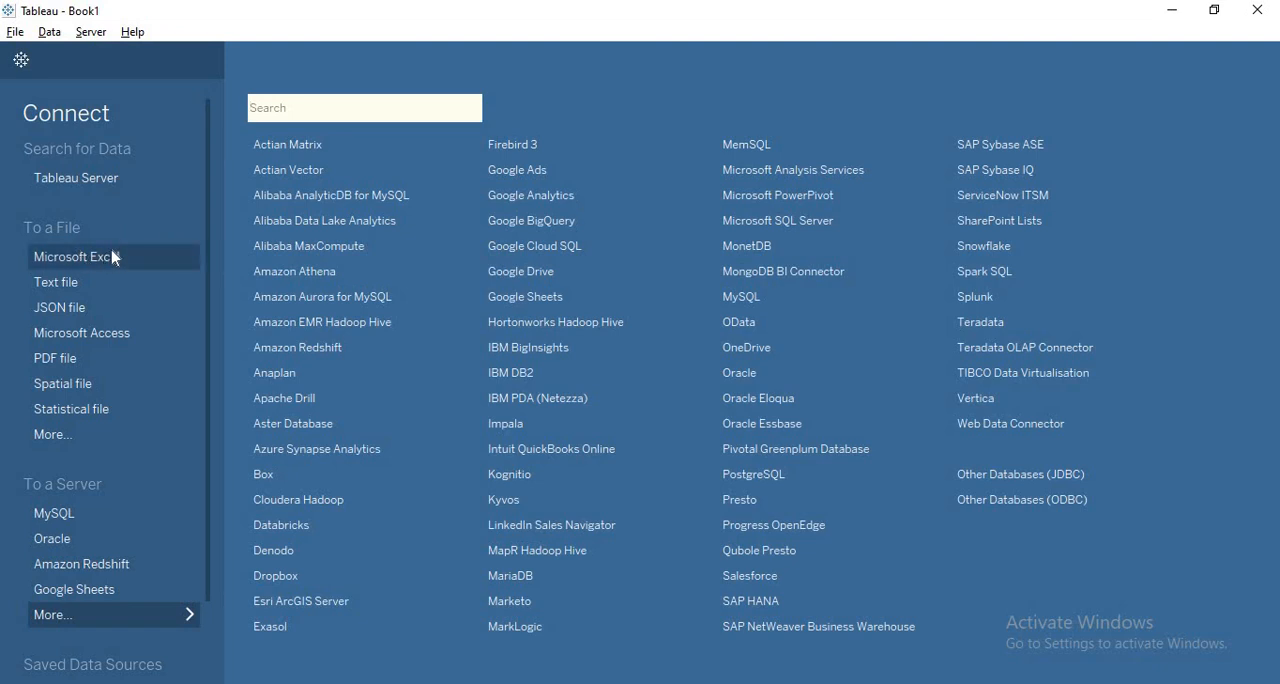
pyautogui.click(55, 435)
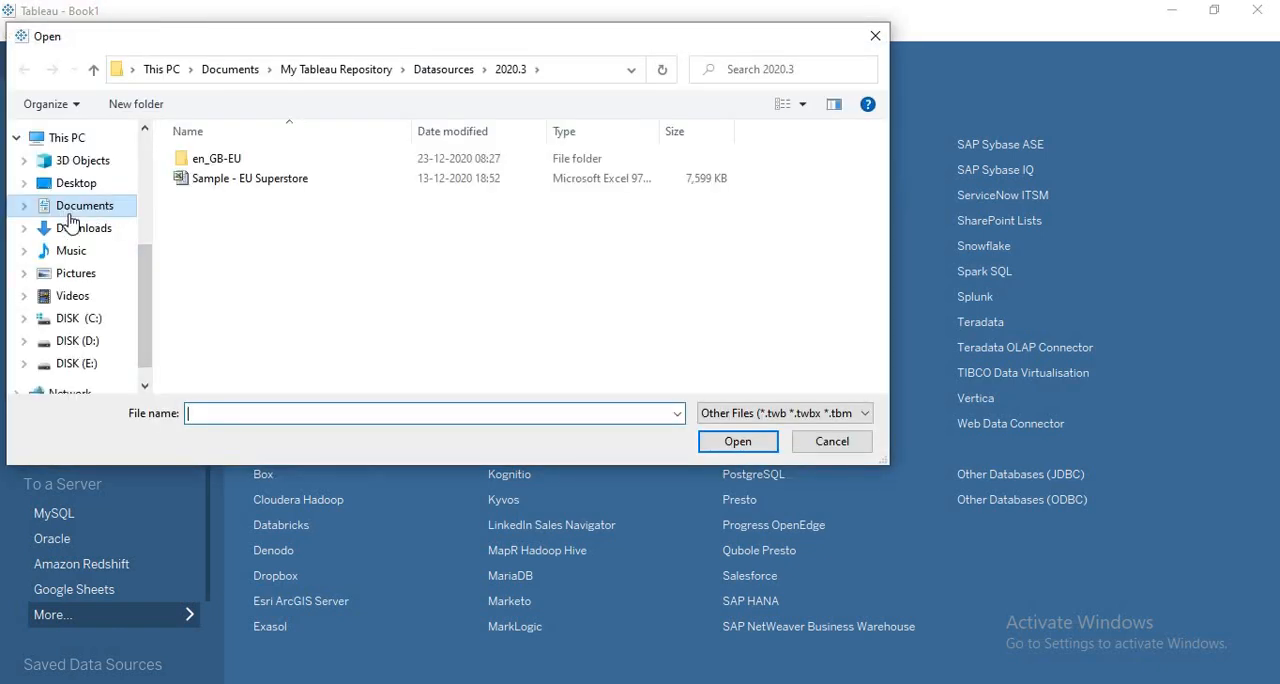
pyautogui.click(70, 208)
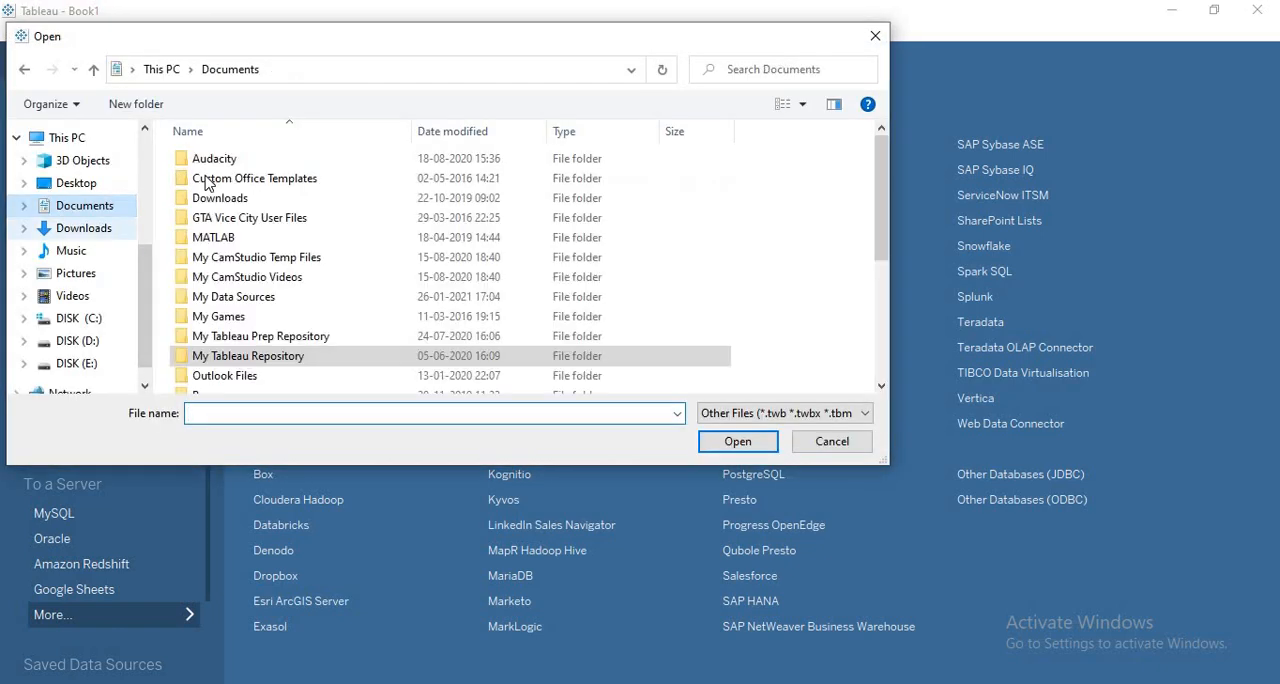
pyautogui.doubleClick(250, 356)
pyautogui.click(231, 205)
pyautogui.doubleClick(231, 205)
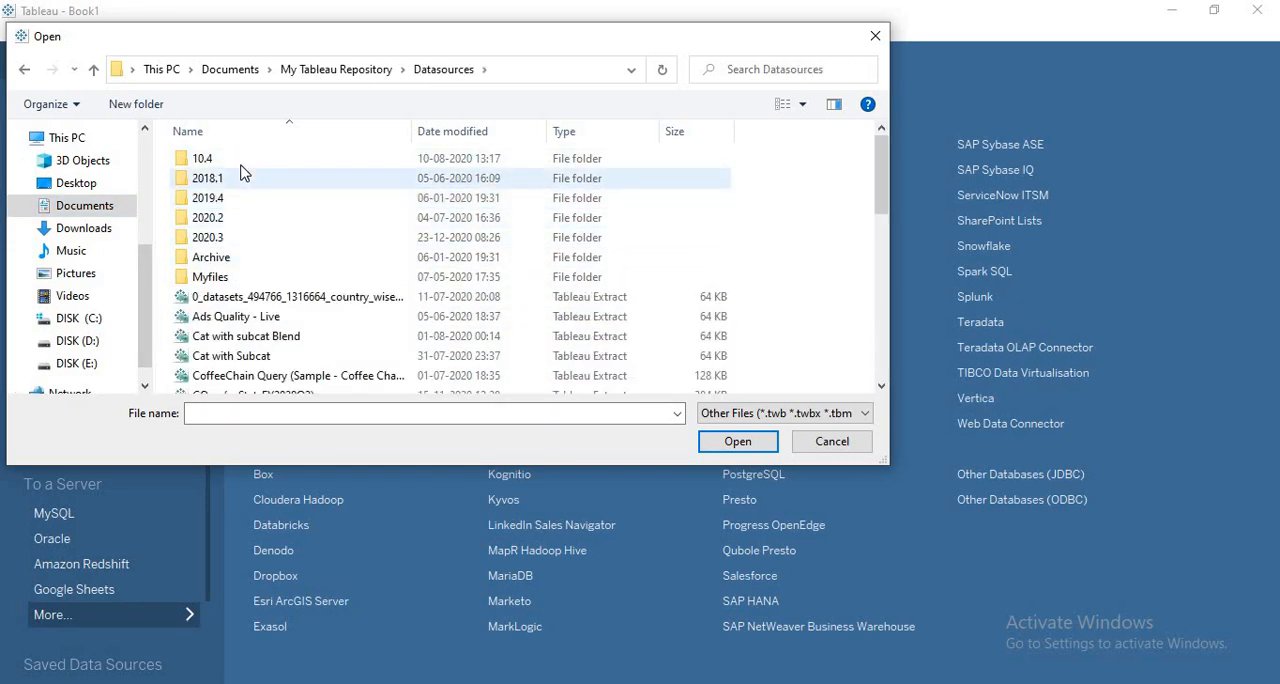
pyautogui.doubleClick(241, 245)
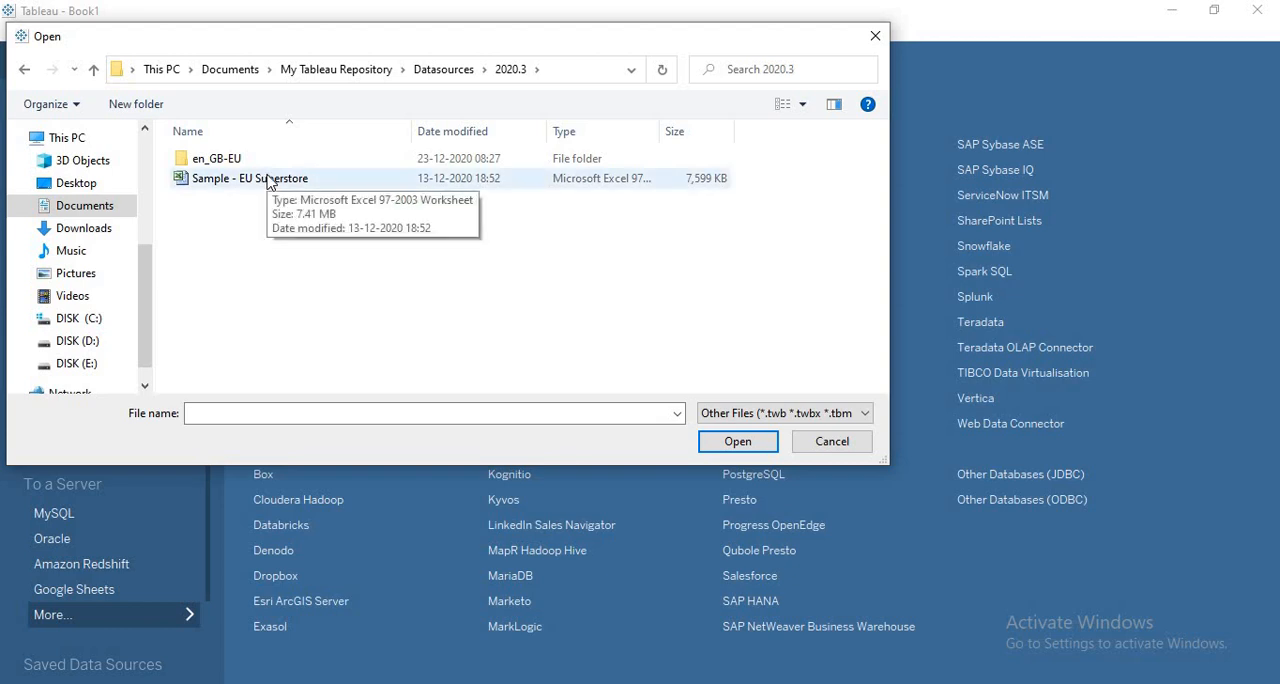
pyautogui.click(266, 188)
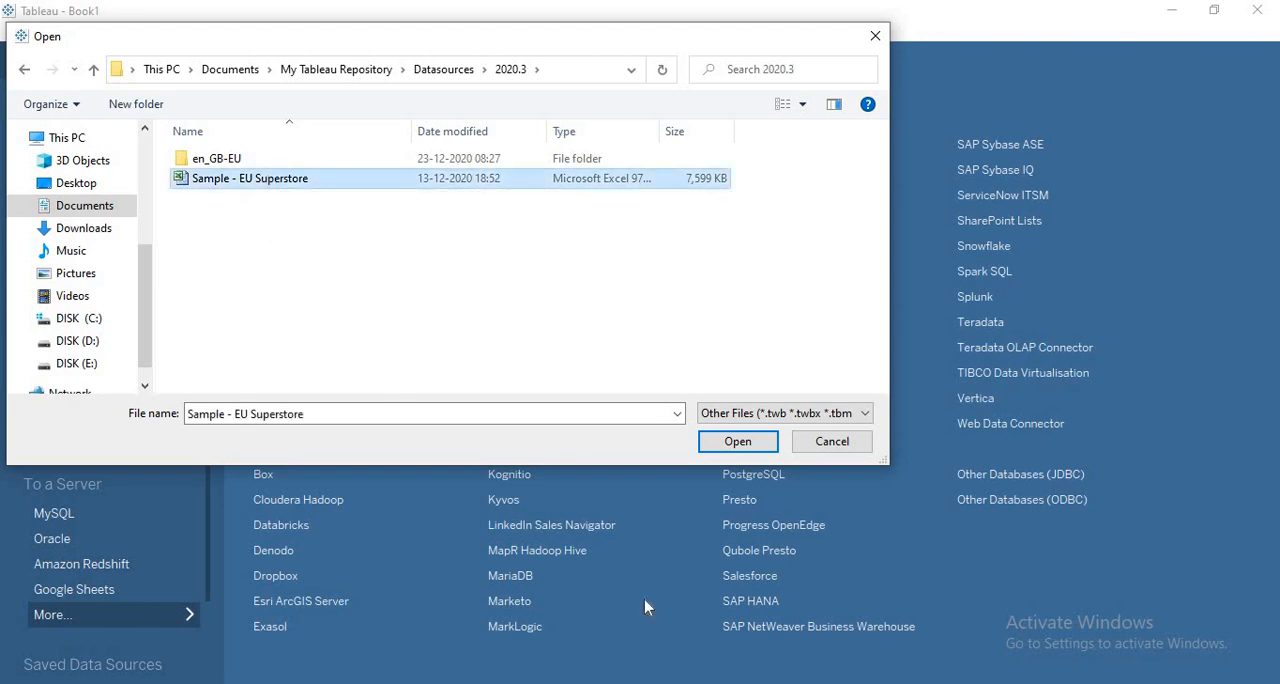
pyautogui.click(740, 447)
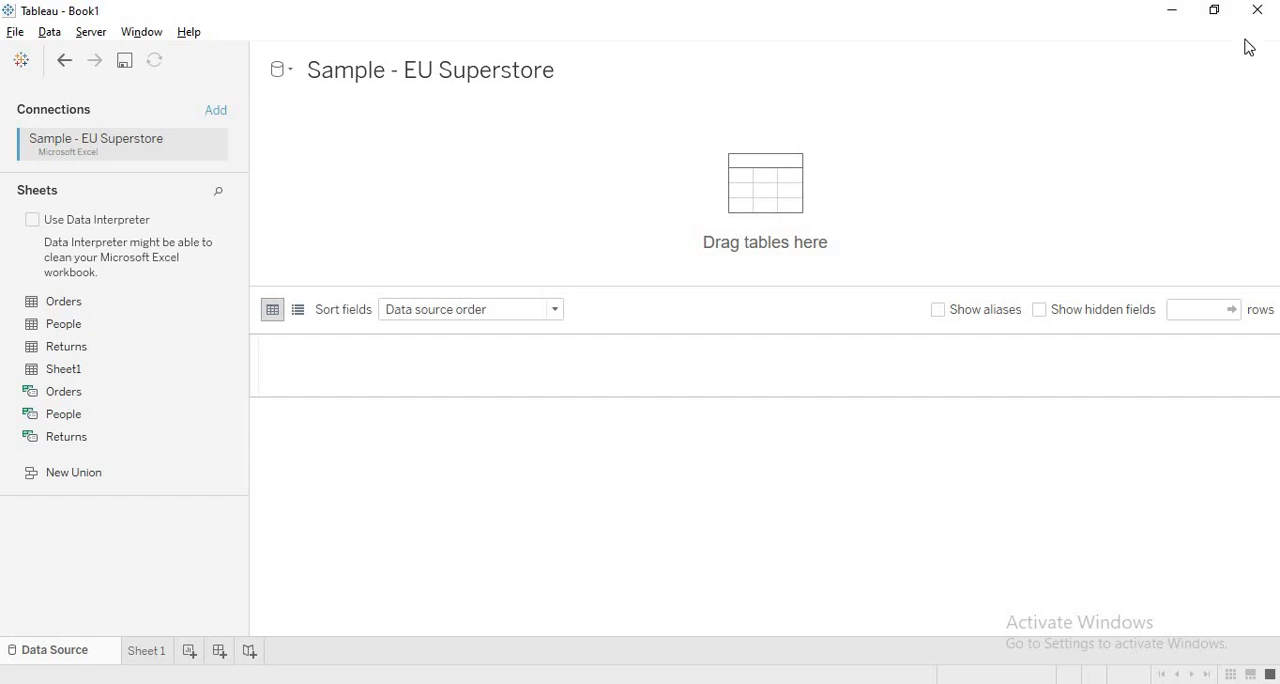
pyautogui.hotkey('alt', 'Tab')
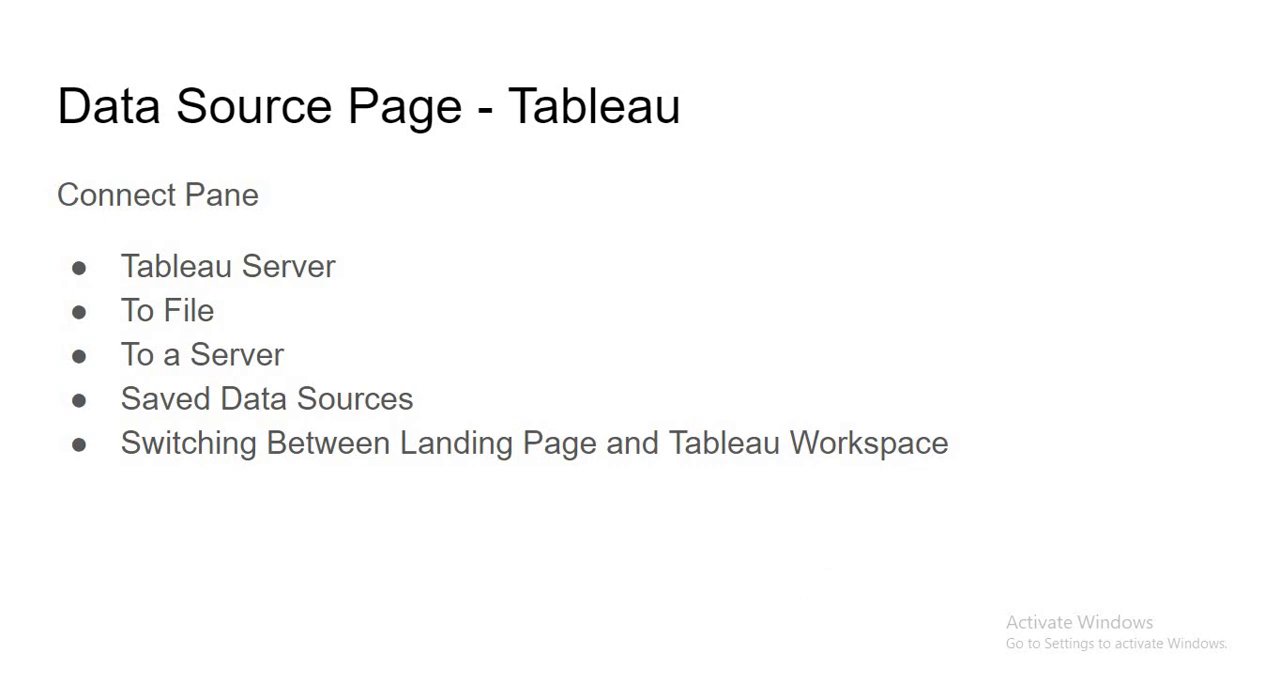
pyautogui.press('Right')
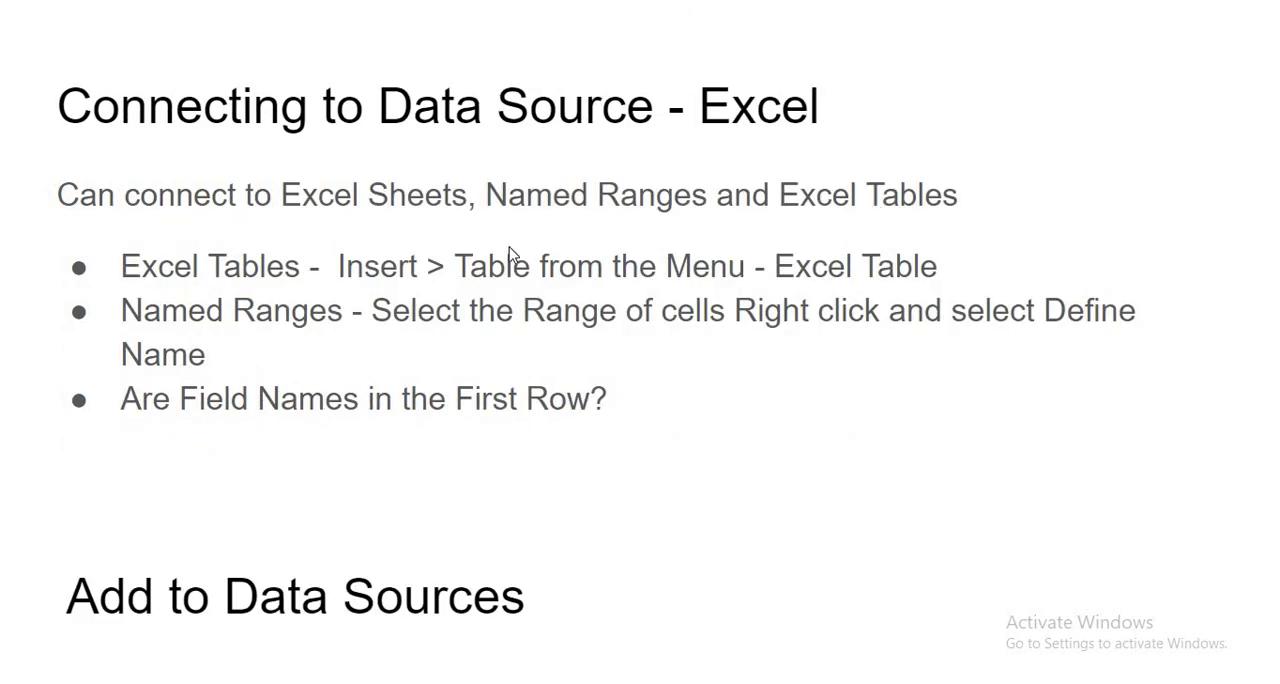
pyautogui.press('Right')
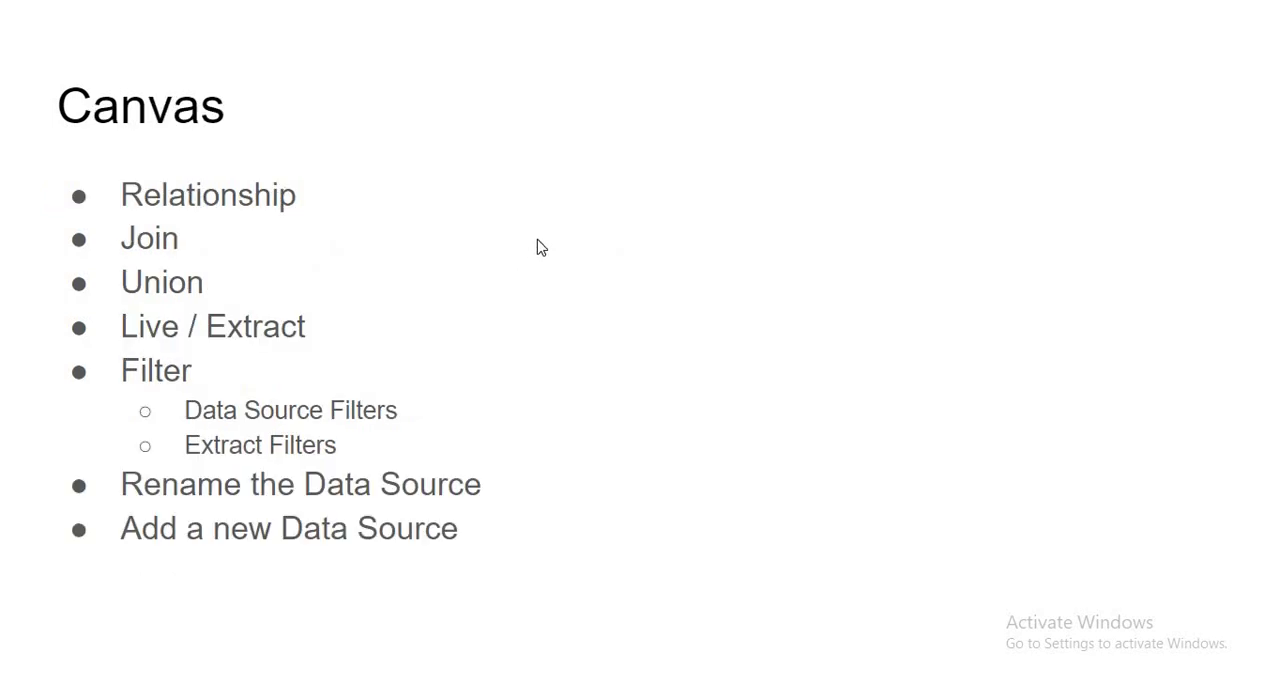
pyautogui.hotkey('alt', 'Tab')
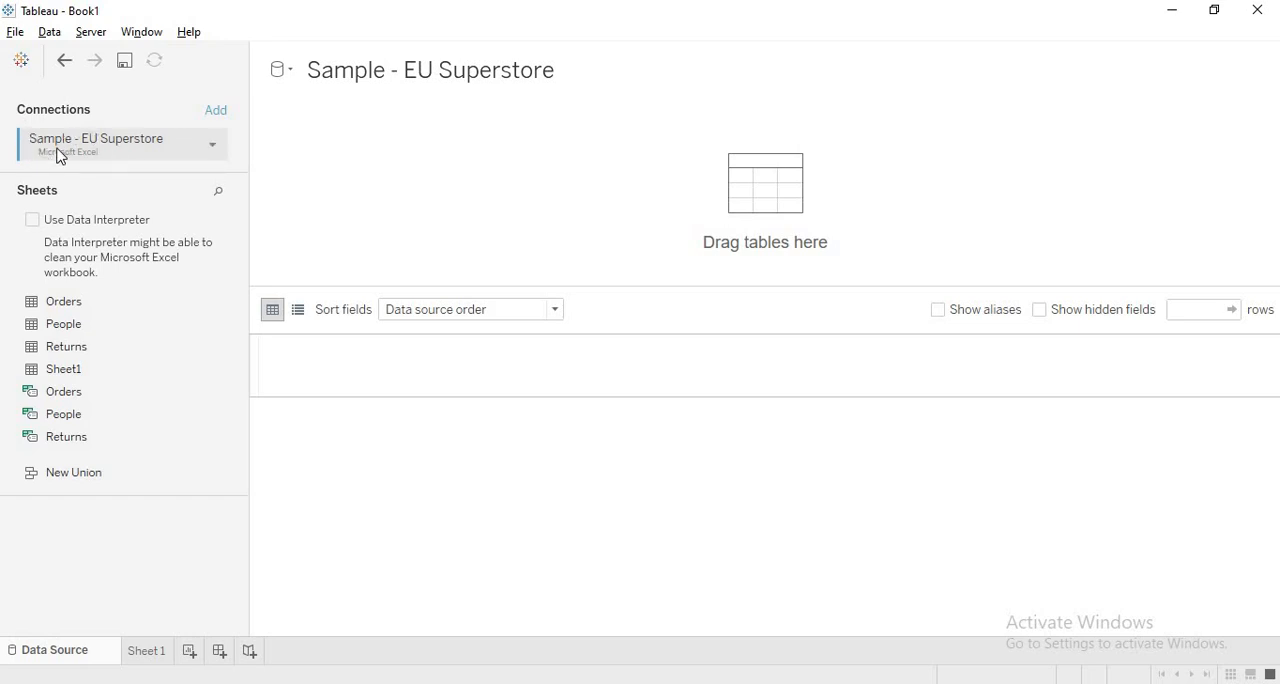
pyautogui.click(214, 146)
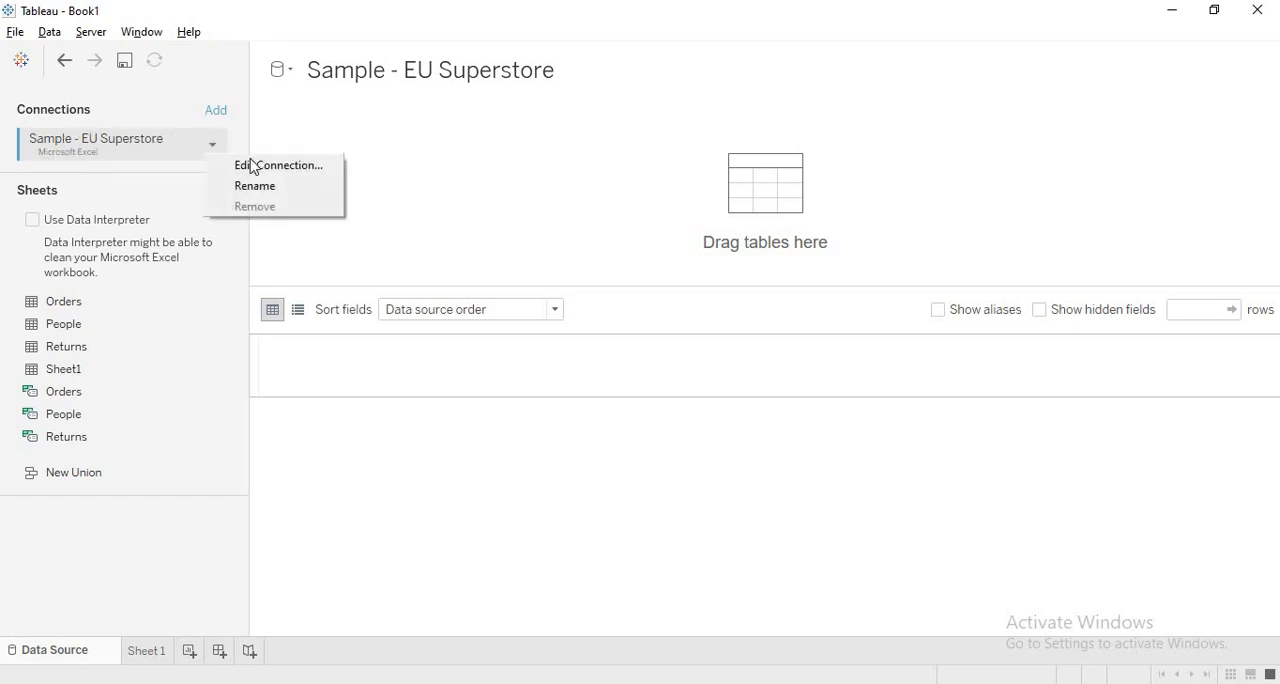
pyautogui.click(296, 167)
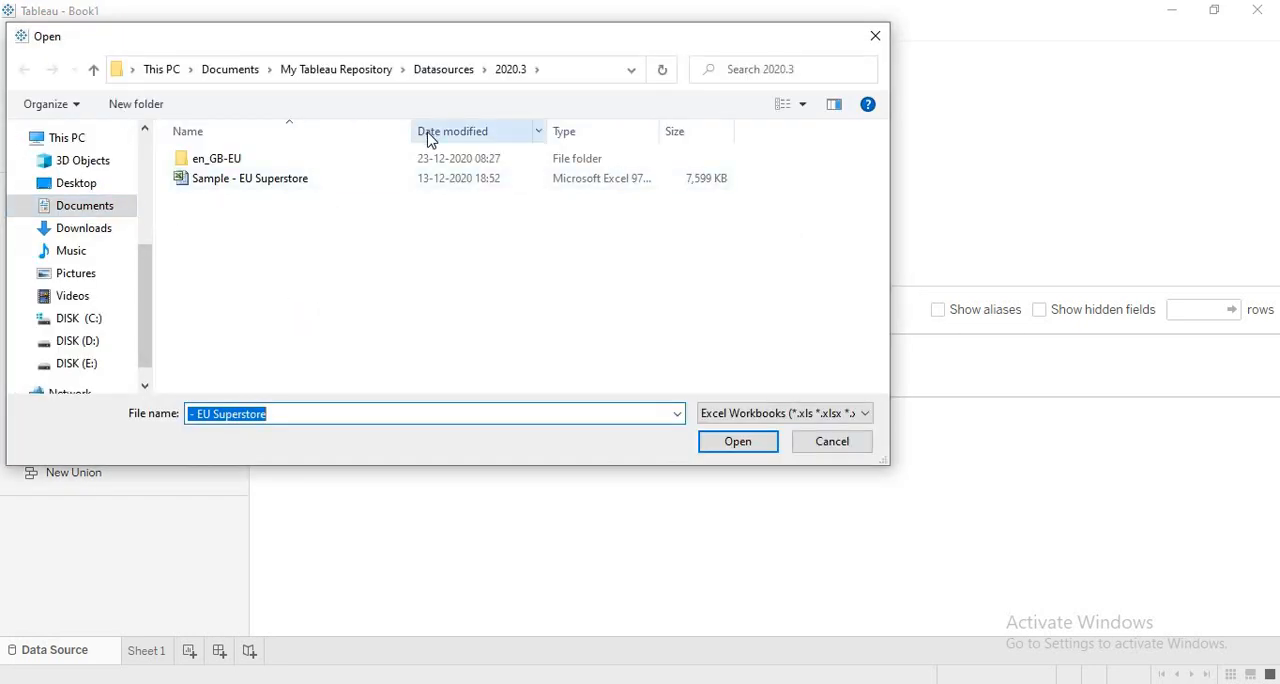
pyautogui.press('Escape')
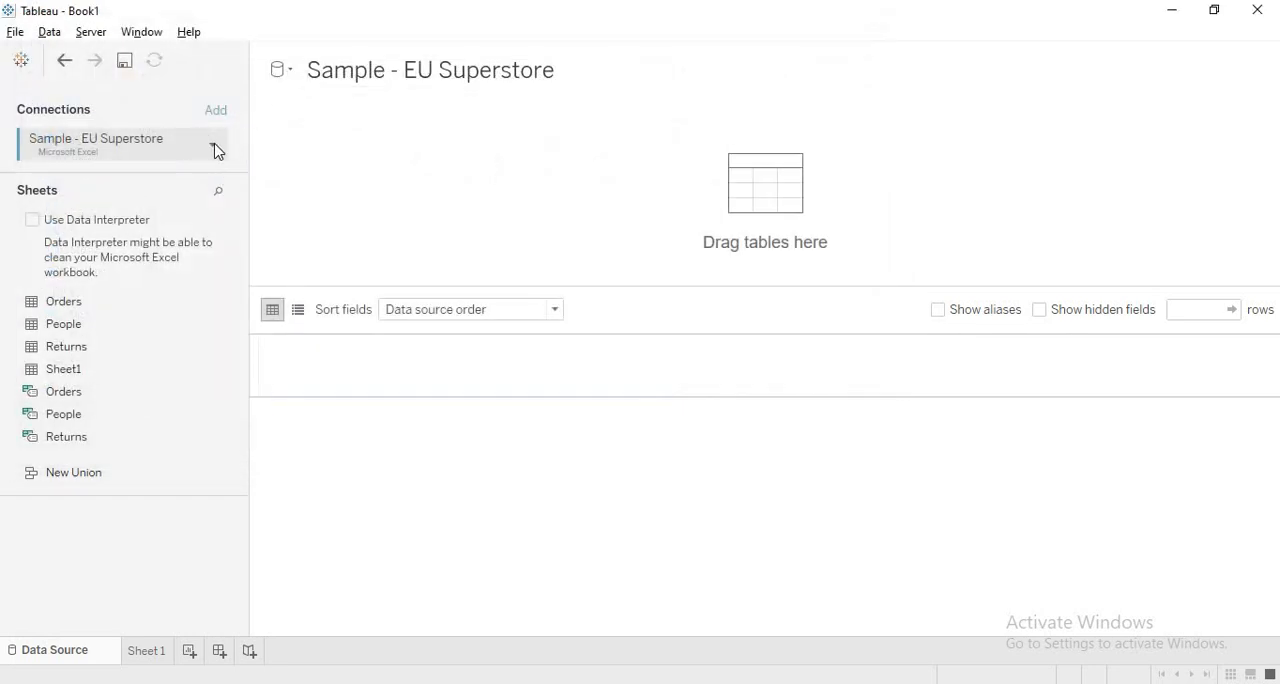
pyautogui.click(213, 146)
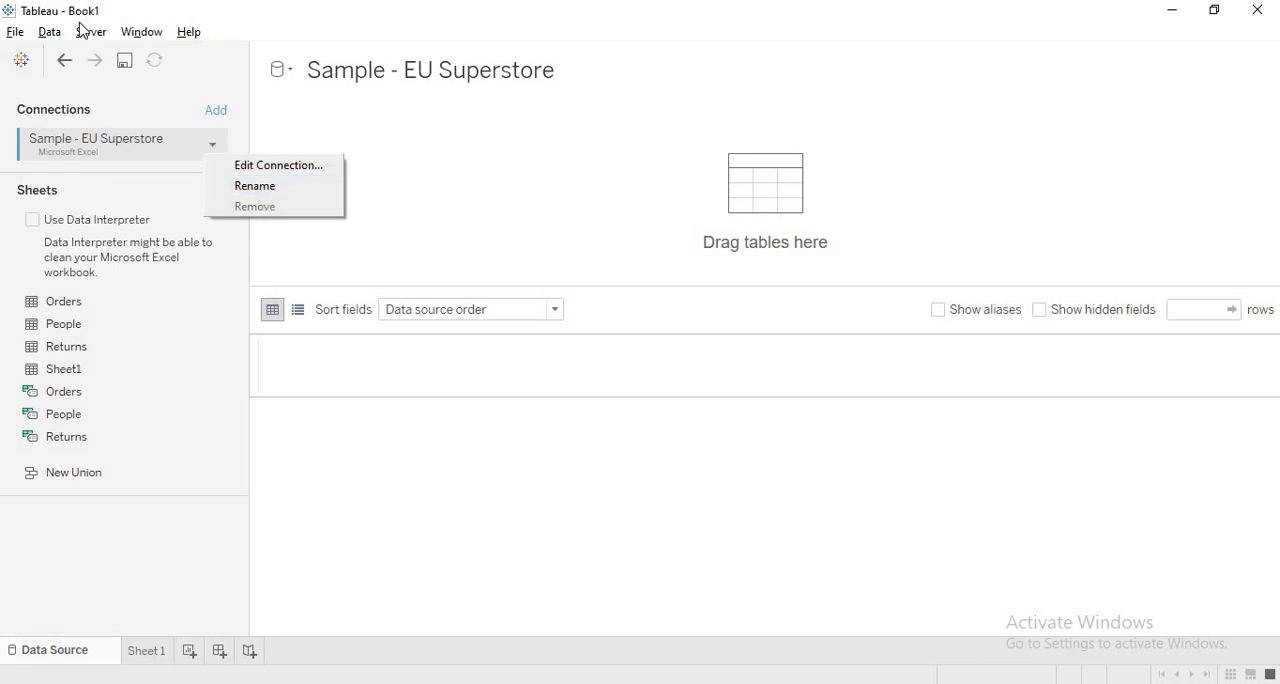
pyautogui.click(52, 36)
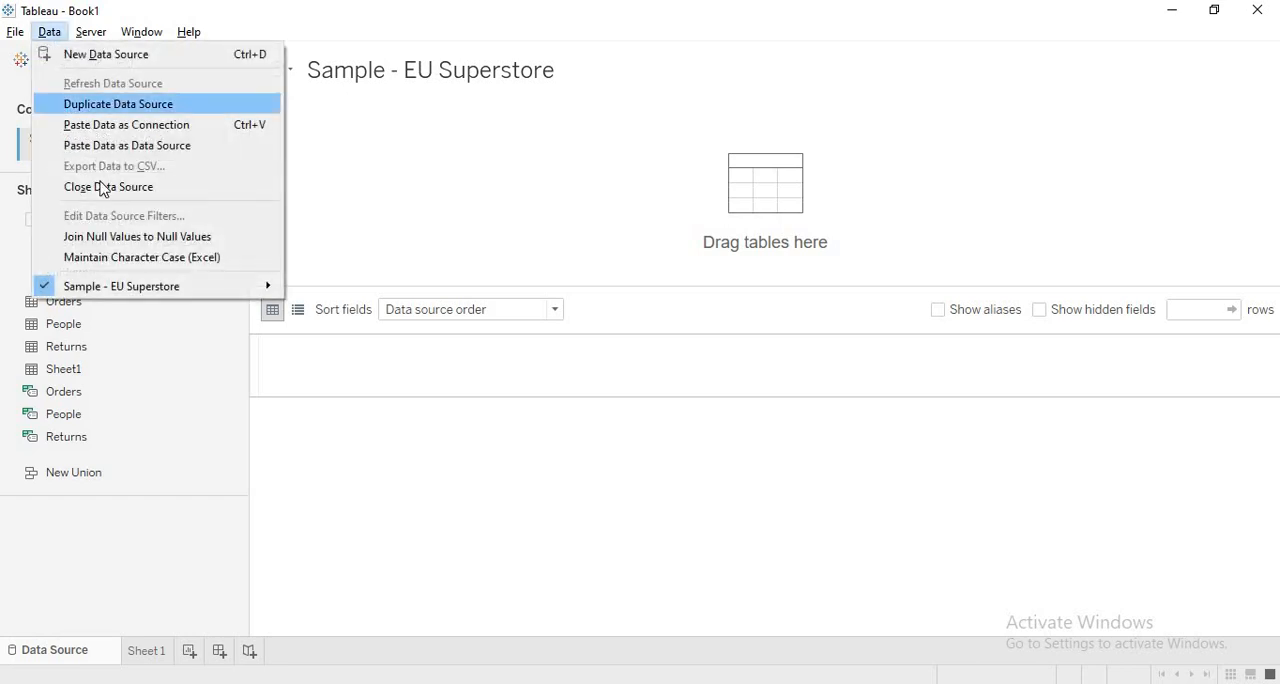
pyautogui.click(166, 615)
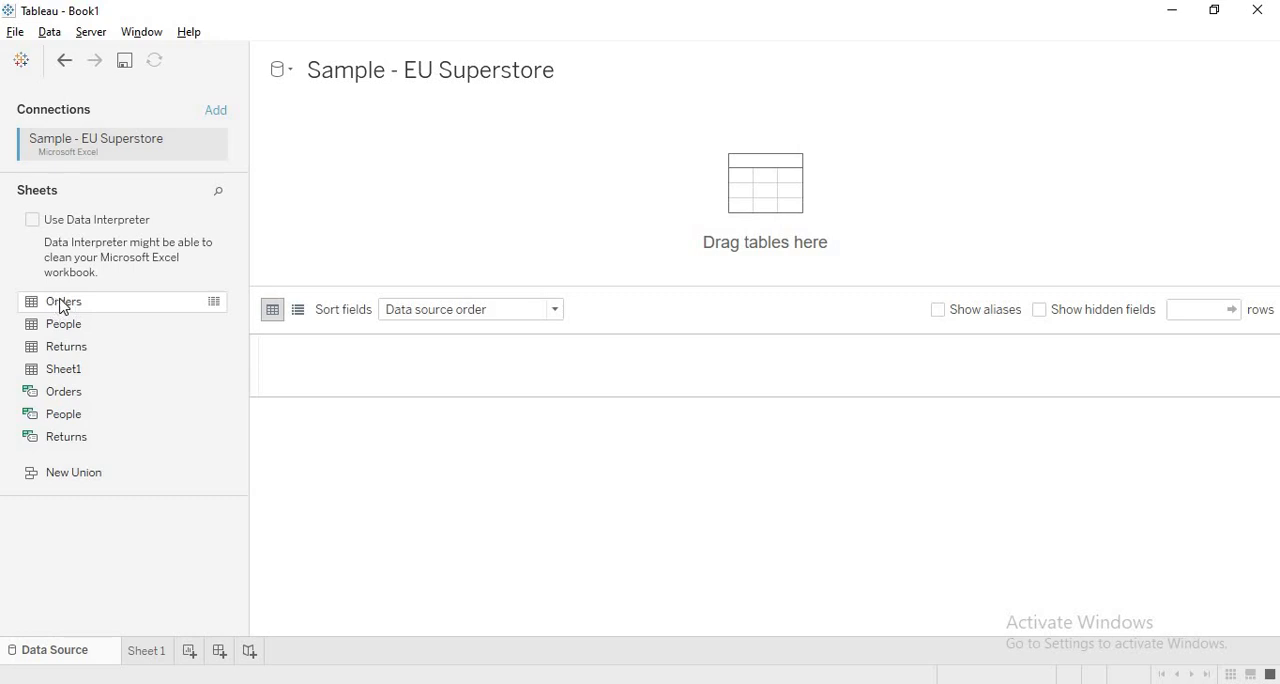
# - Add the Orders sheet to the data source canvas as its first table
pyautogui.moveTo(62, 305); pyautogui.dragTo(477, 200)
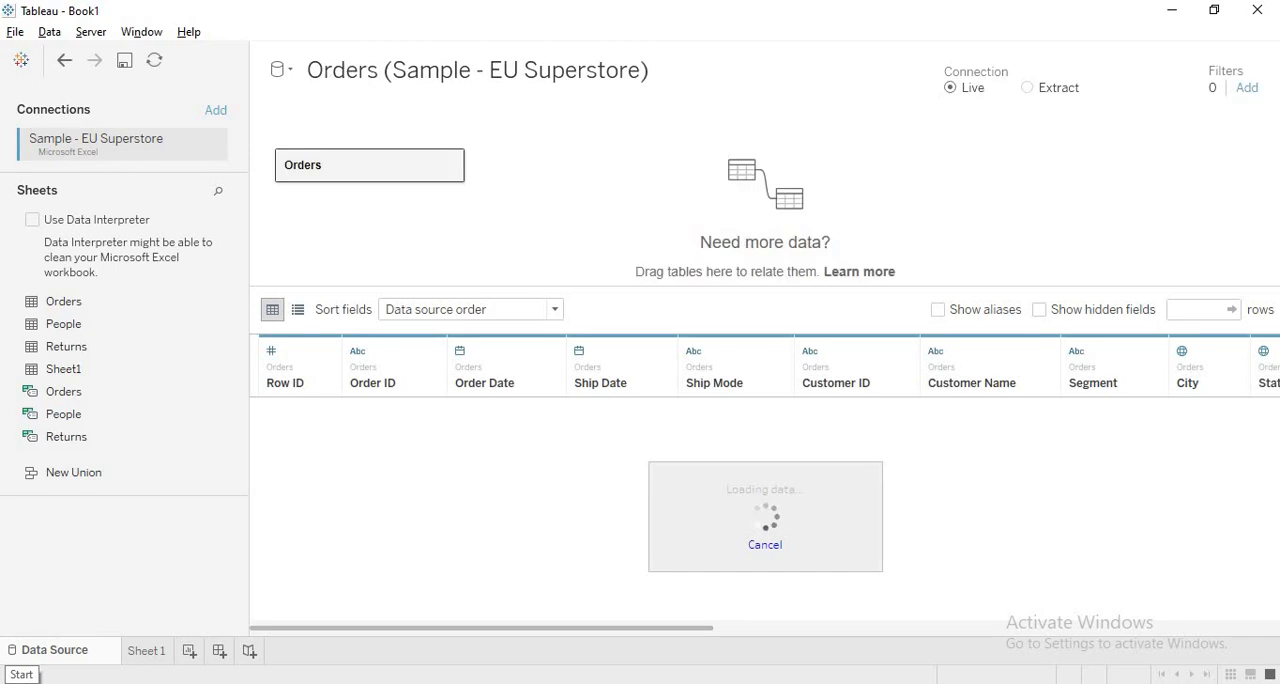
pyautogui.click(451, 168)
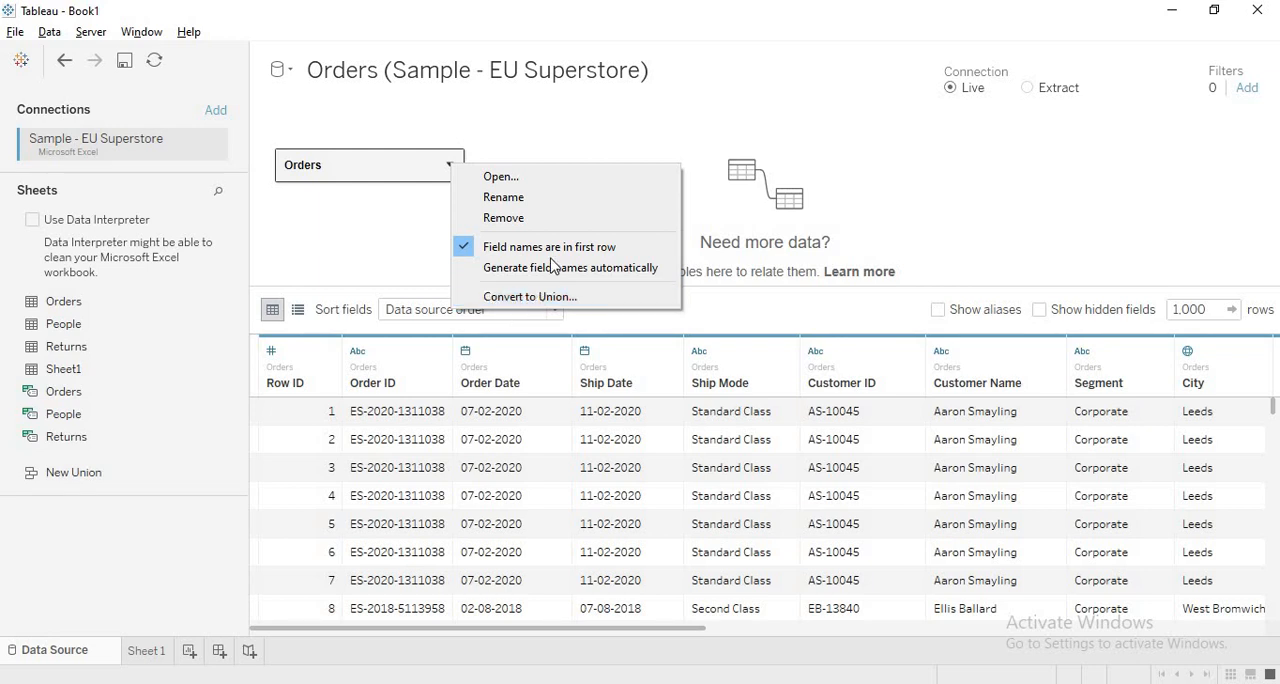
pyautogui.click(617, 137)
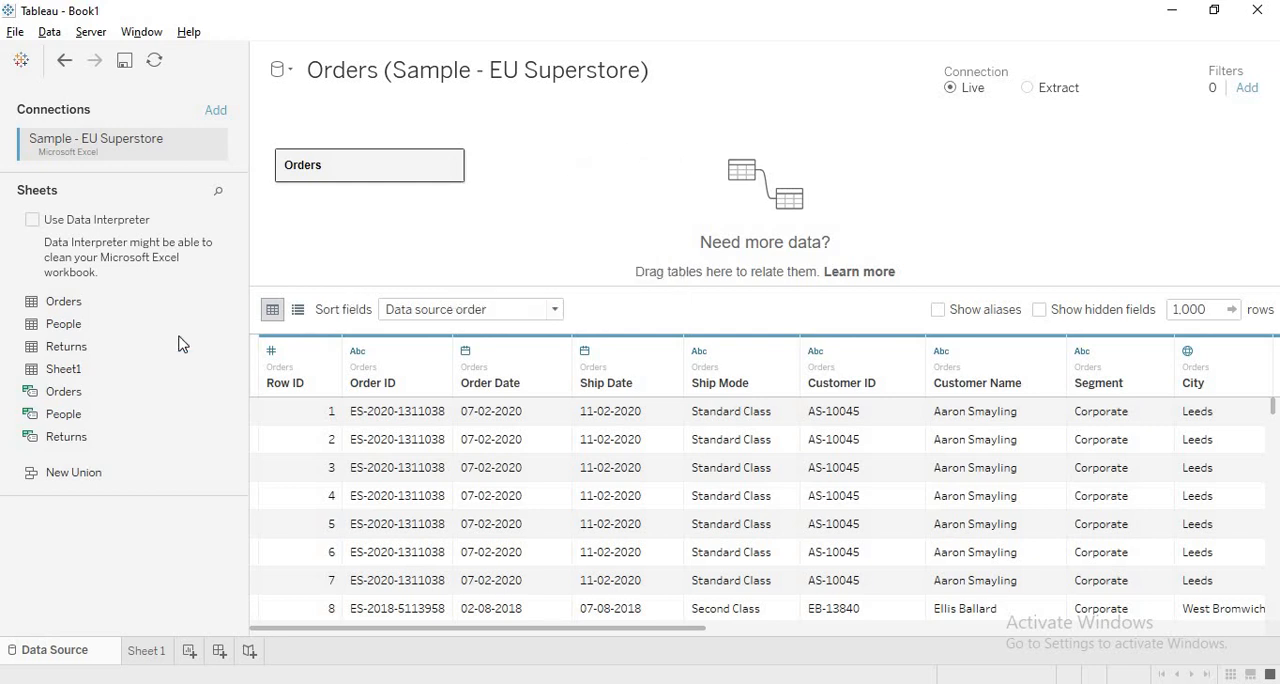
# - Try joining the People sheet to Orders inside the Orders table, and remove People from the join
pyautogui.moveTo(60, 328); pyautogui.dragTo(606, 203)
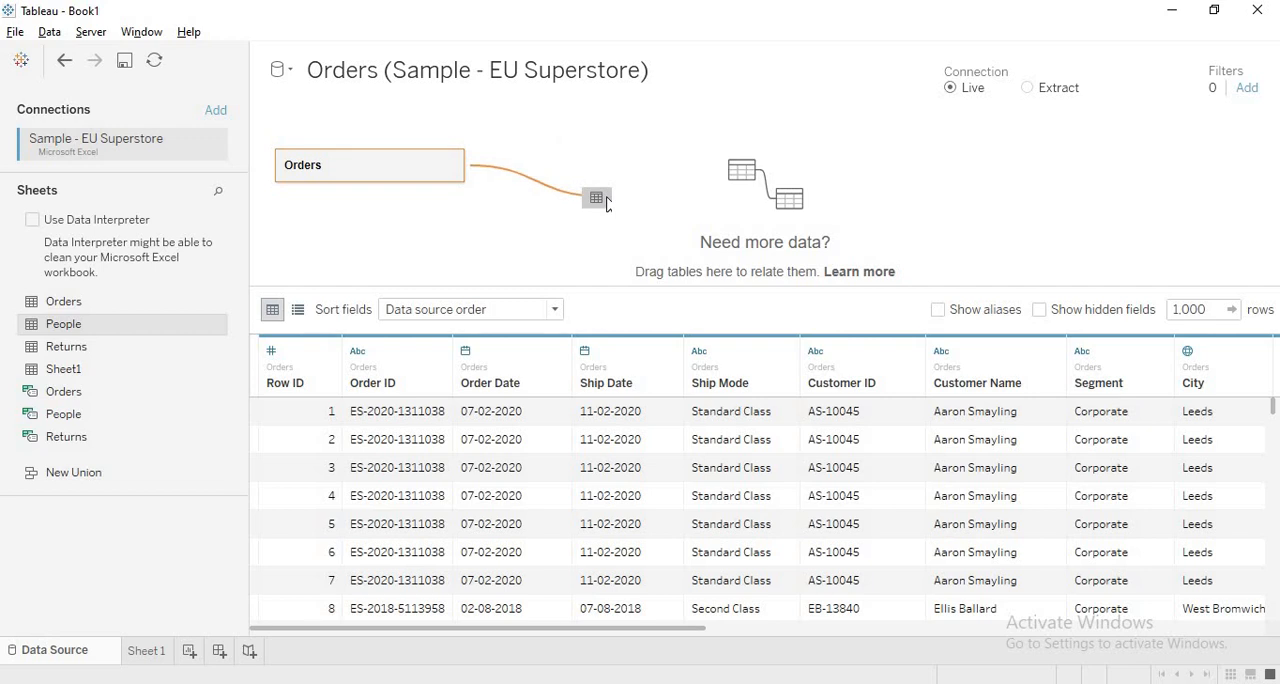
pyautogui.moveTo(606, 203); pyautogui.dragTo(62, 542)
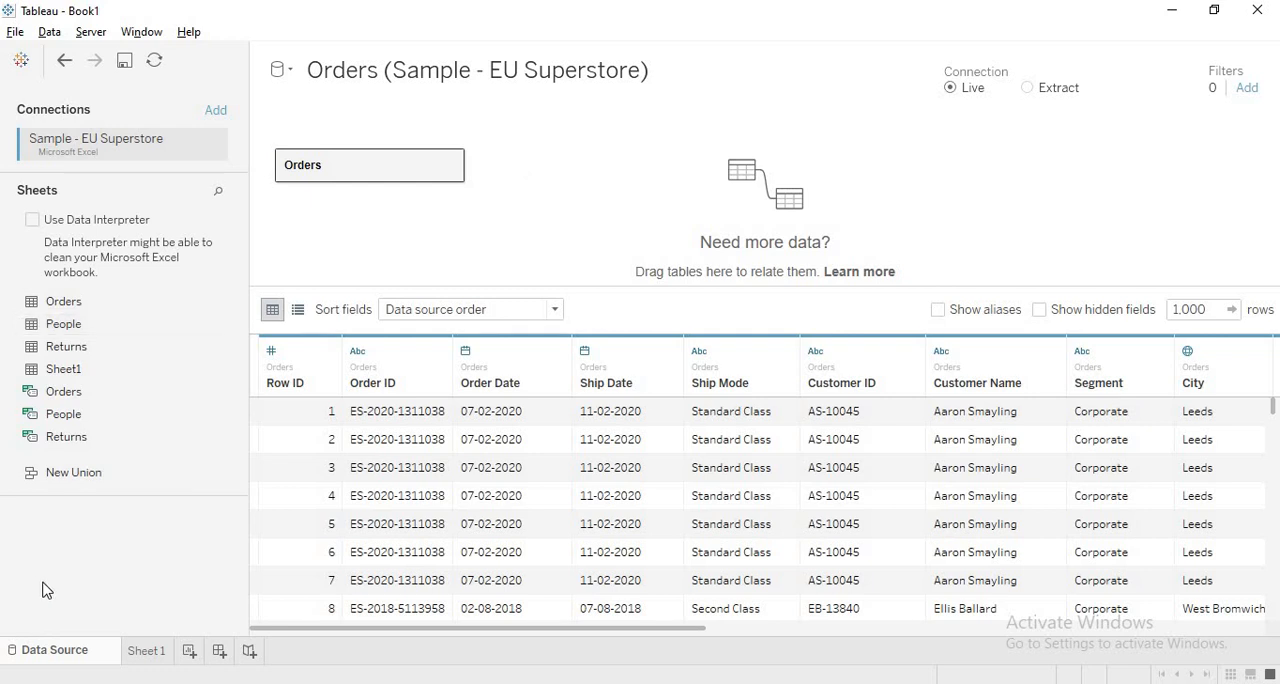
pyautogui.doubleClick(368, 170)
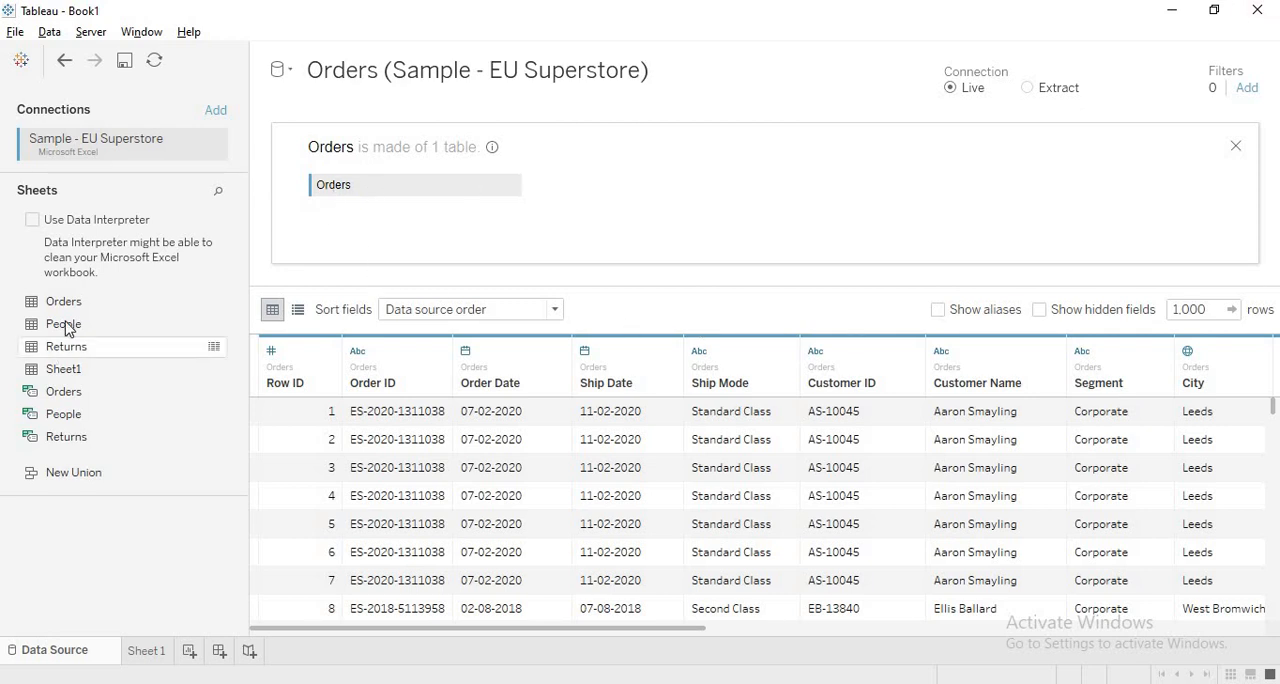
pyautogui.moveTo(60, 323); pyautogui.dragTo(546, 200)
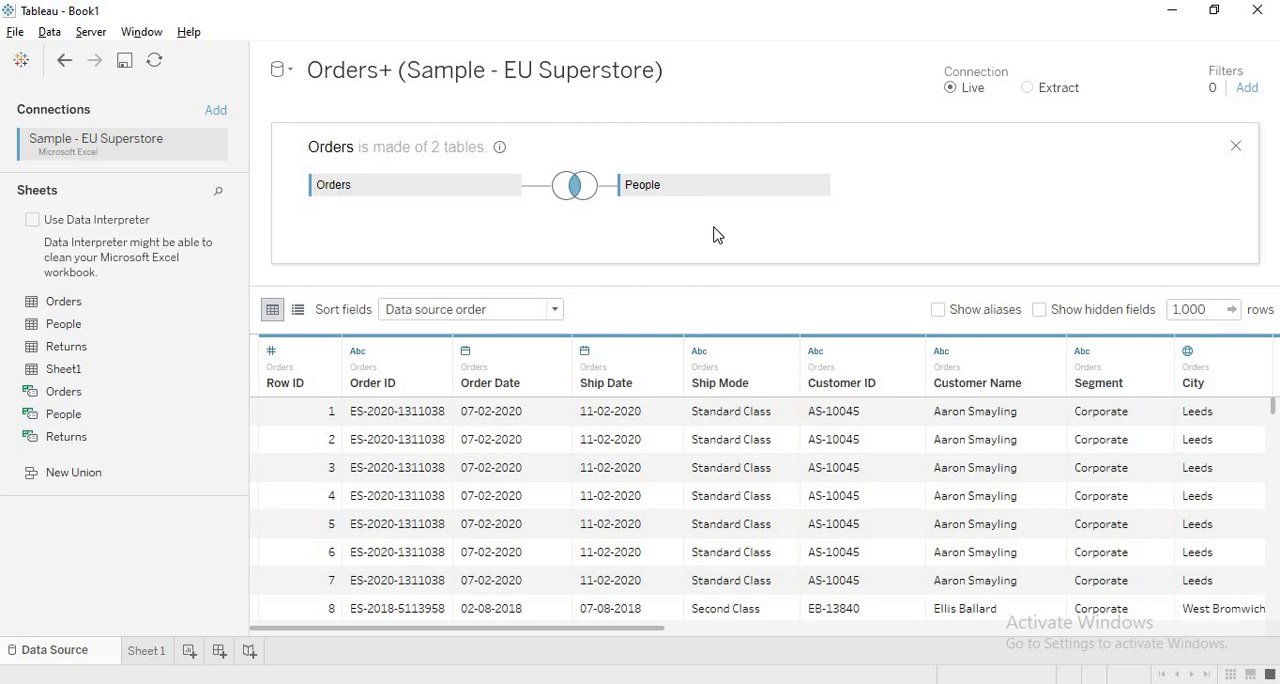
pyautogui.click(819, 188)
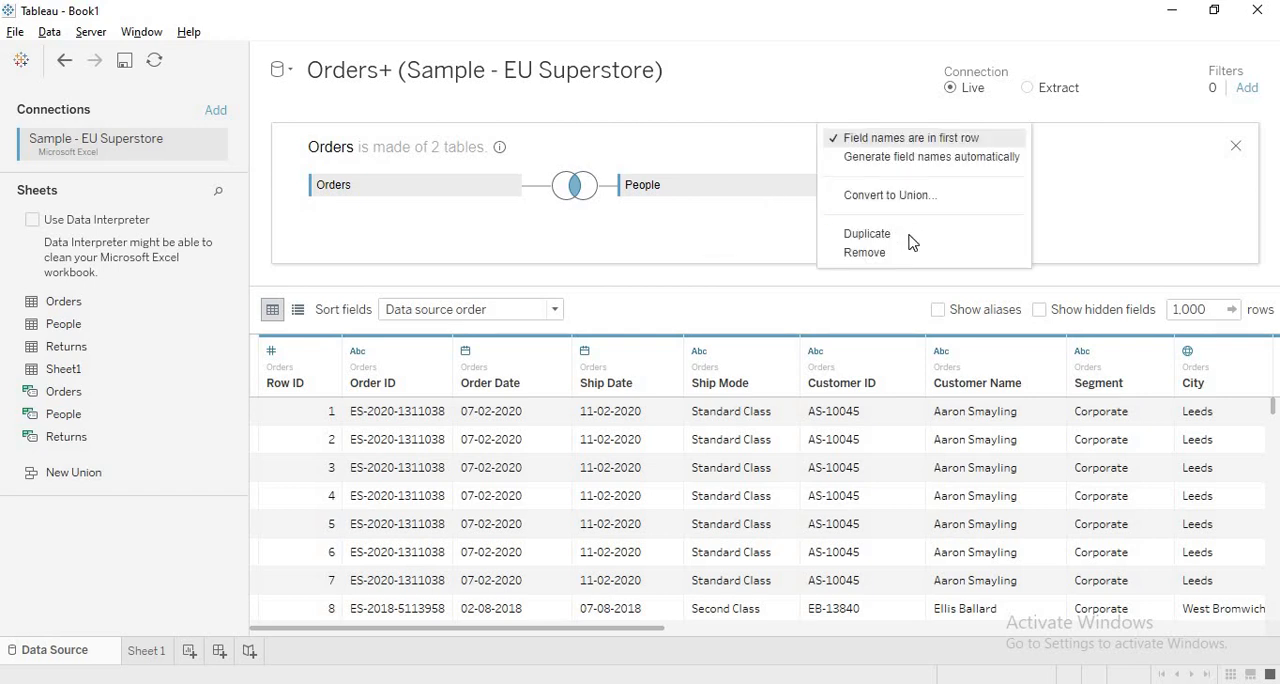
pyautogui.press('Return')
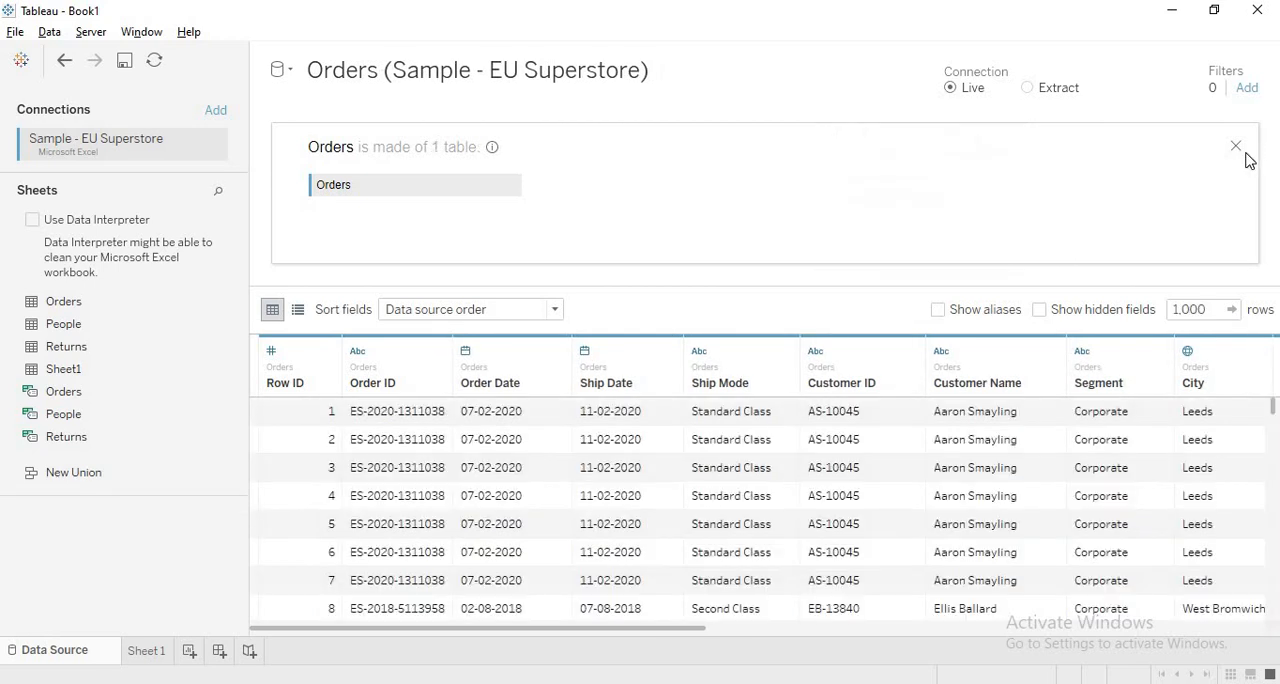
pyautogui.click(1236, 146)
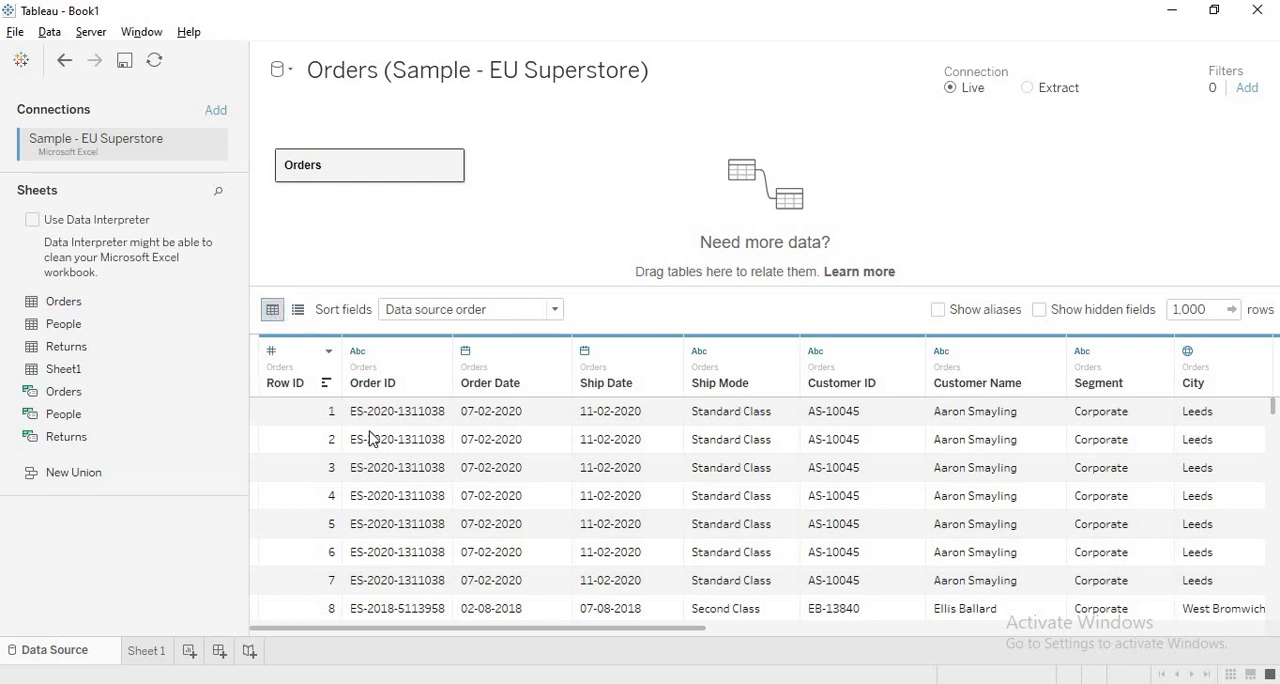
# - Examine the Orders fields in the metadata list, and return to the data grid
pyautogui.click(297, 309)
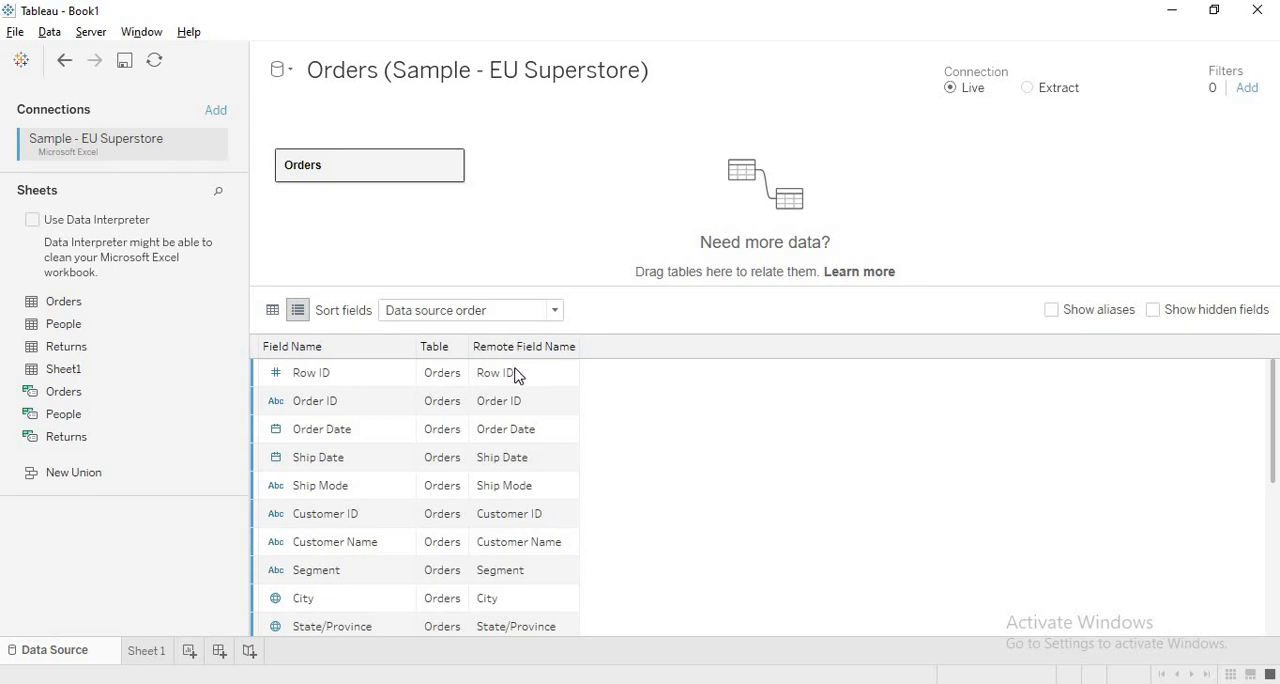
pyautogui.scroll(-5, 516, 518)
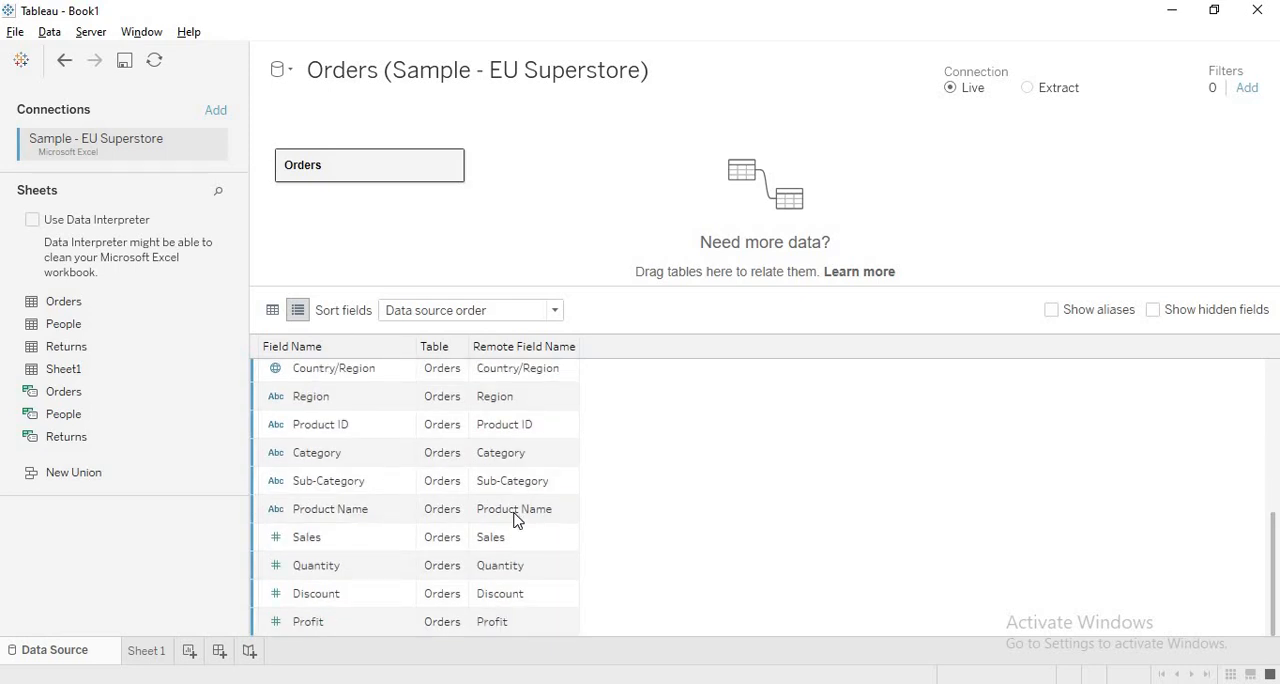
pyautogui.scroll(5, 516, 520)
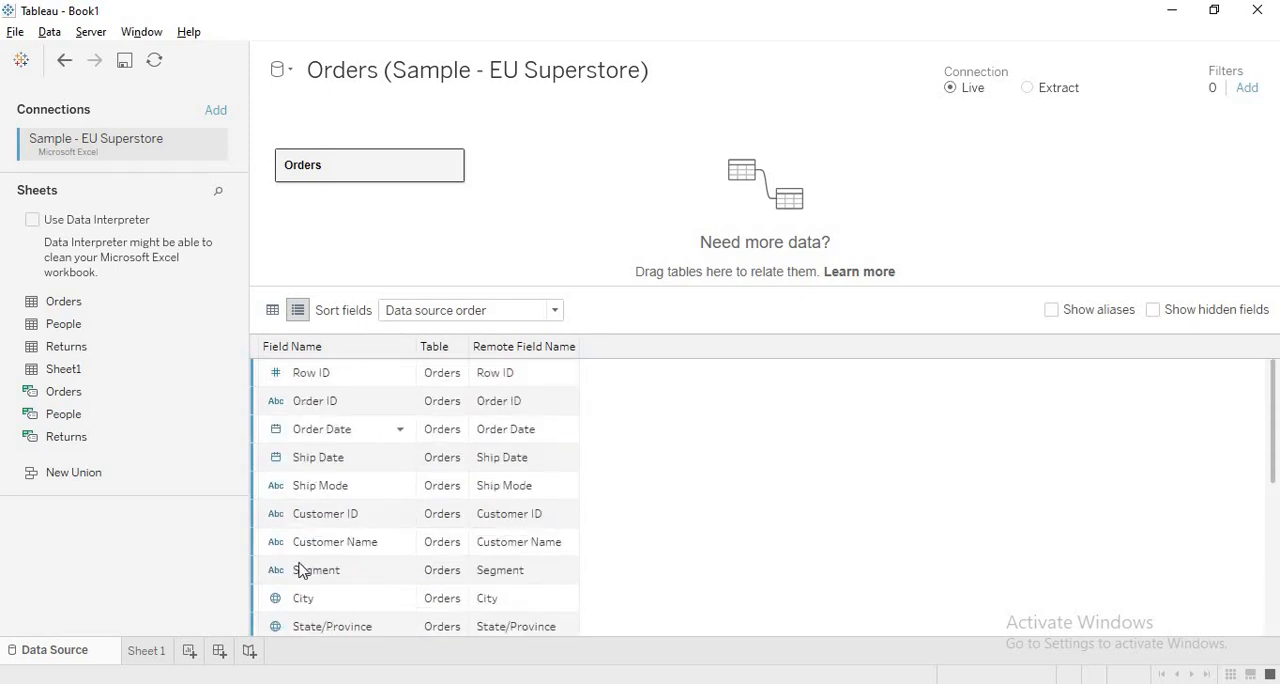
pyautogui.click(272, 310)
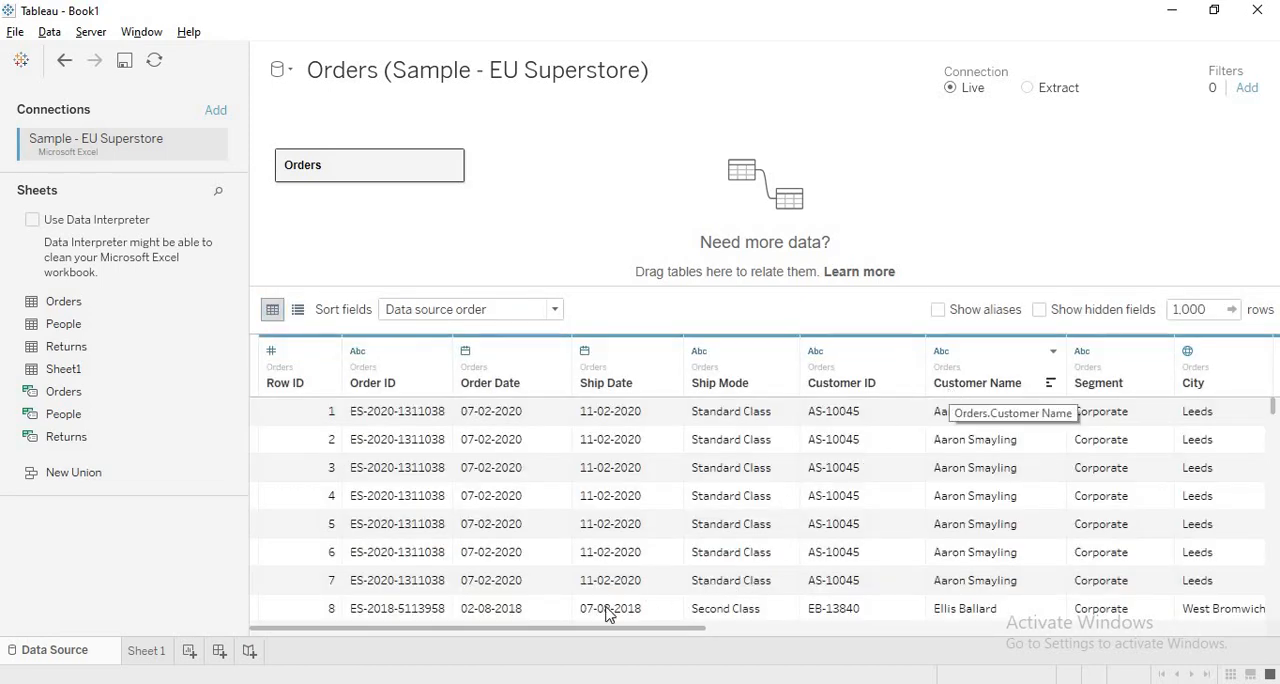
# - Rename the Customer Name field of the Orders table to Customer
pyautogui.click(1053, 351)
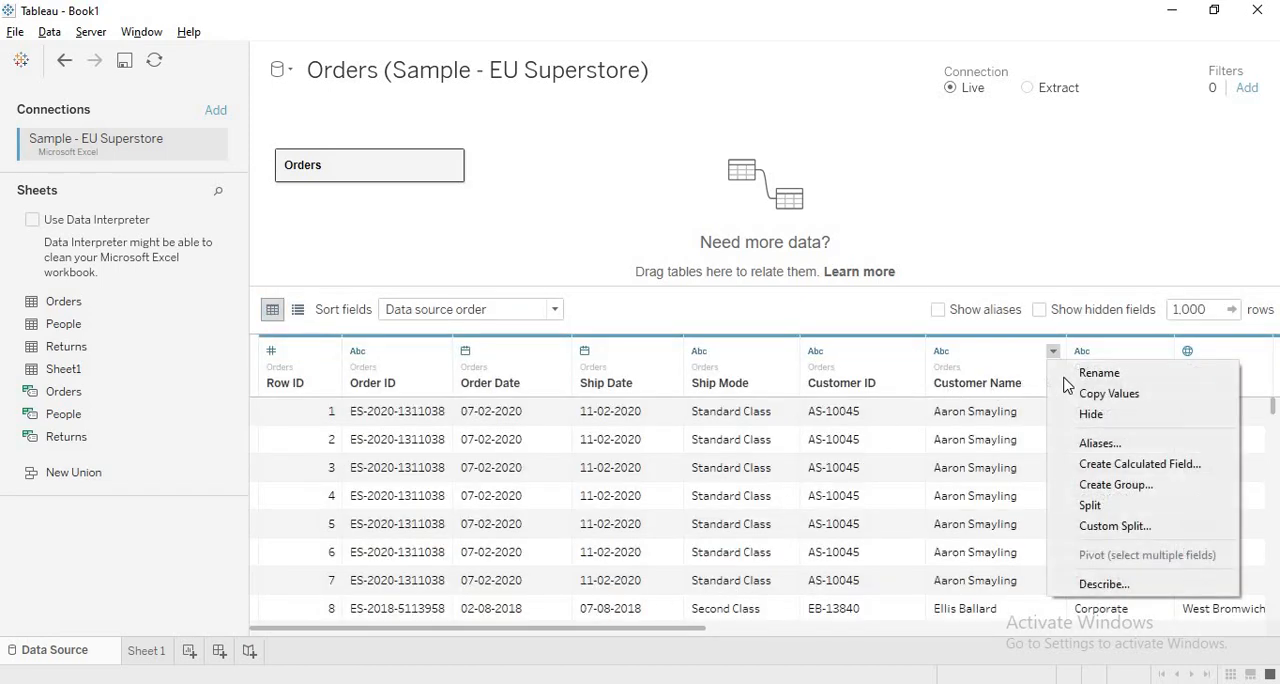
pyautogui.click(1095, 368)
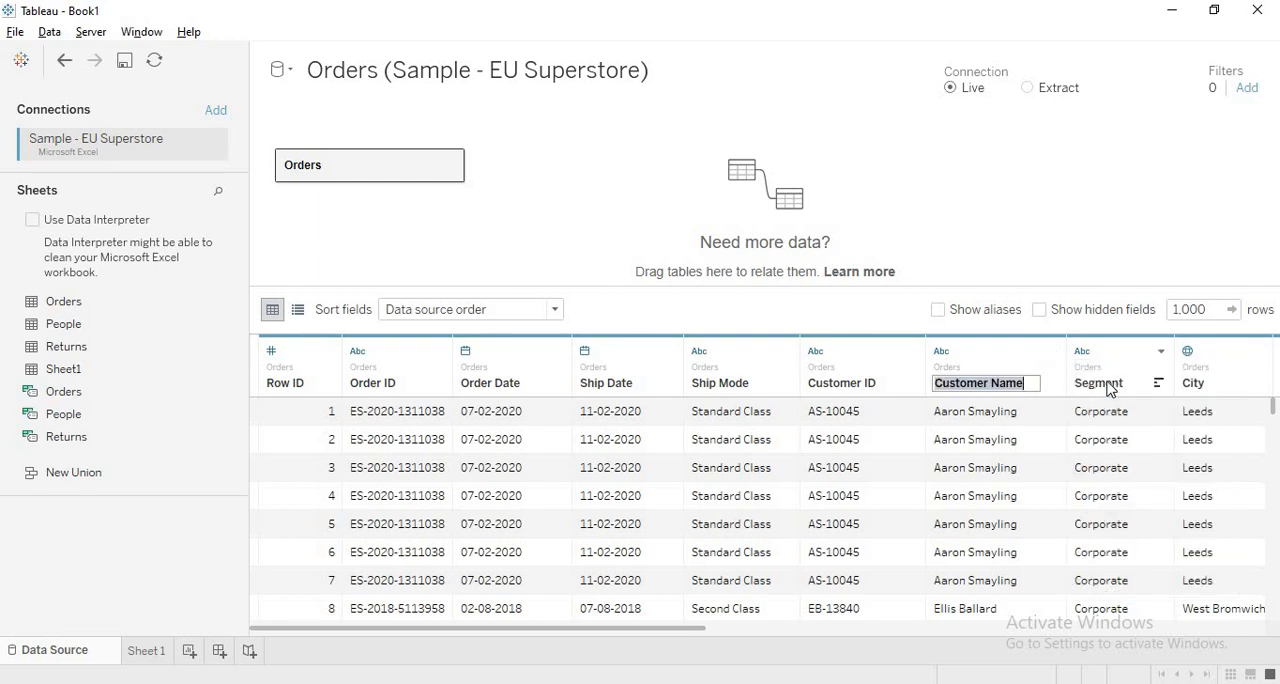
pyautogui.click(1022, 382)
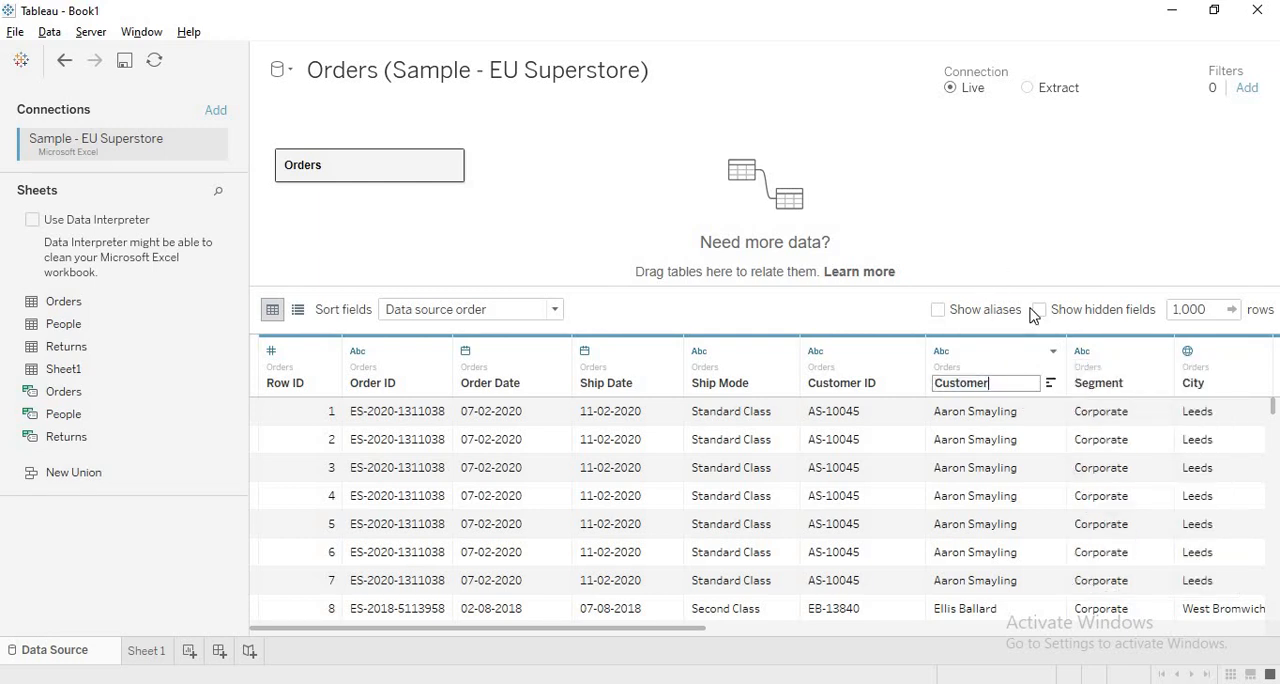
pyautogui.press('Return')
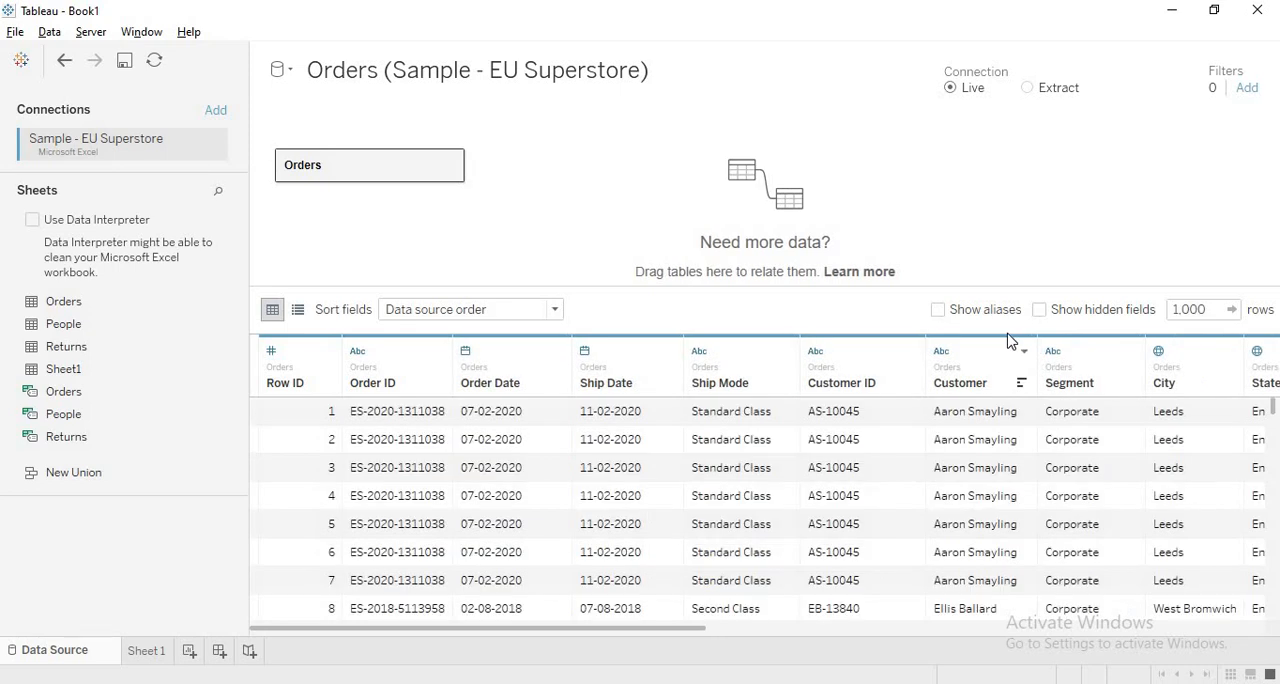
# - Examine the Orders fields with their remote field names in the metadata list, and return to the data grid
pyautogui.click(297, 310)
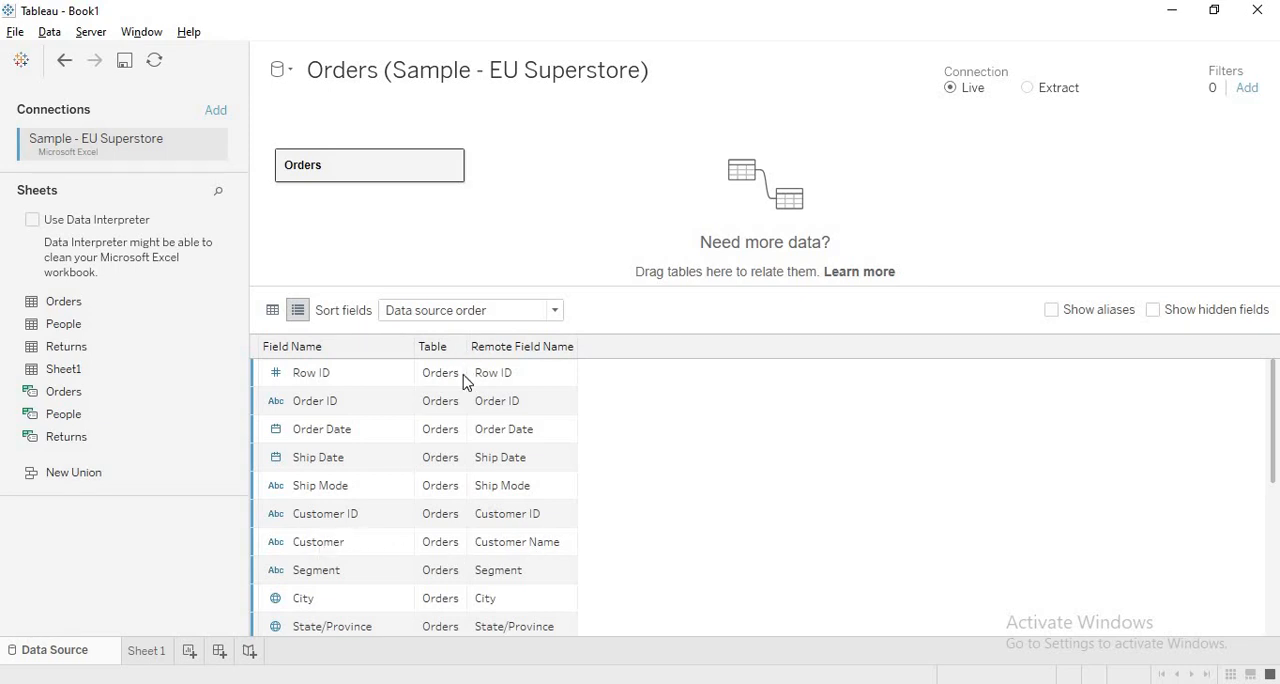
pyautogui.scroll(-5, 453, 467)
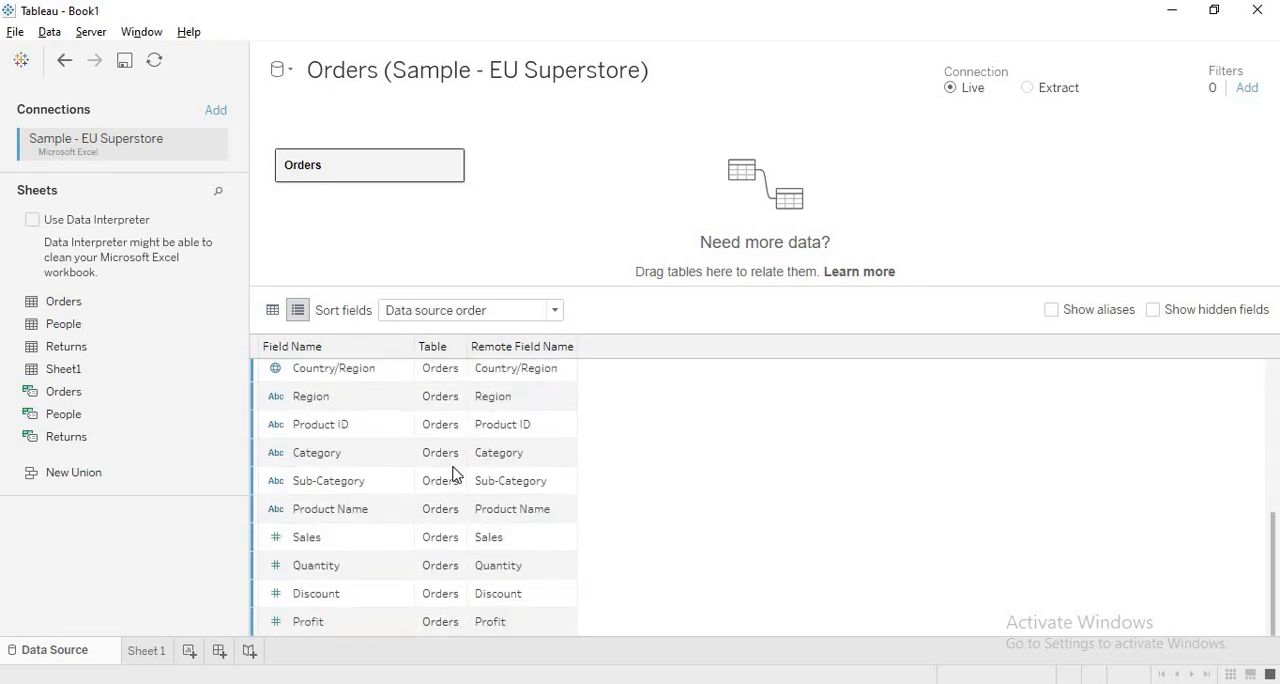
pyautogui.scroll(5, 462, 494)
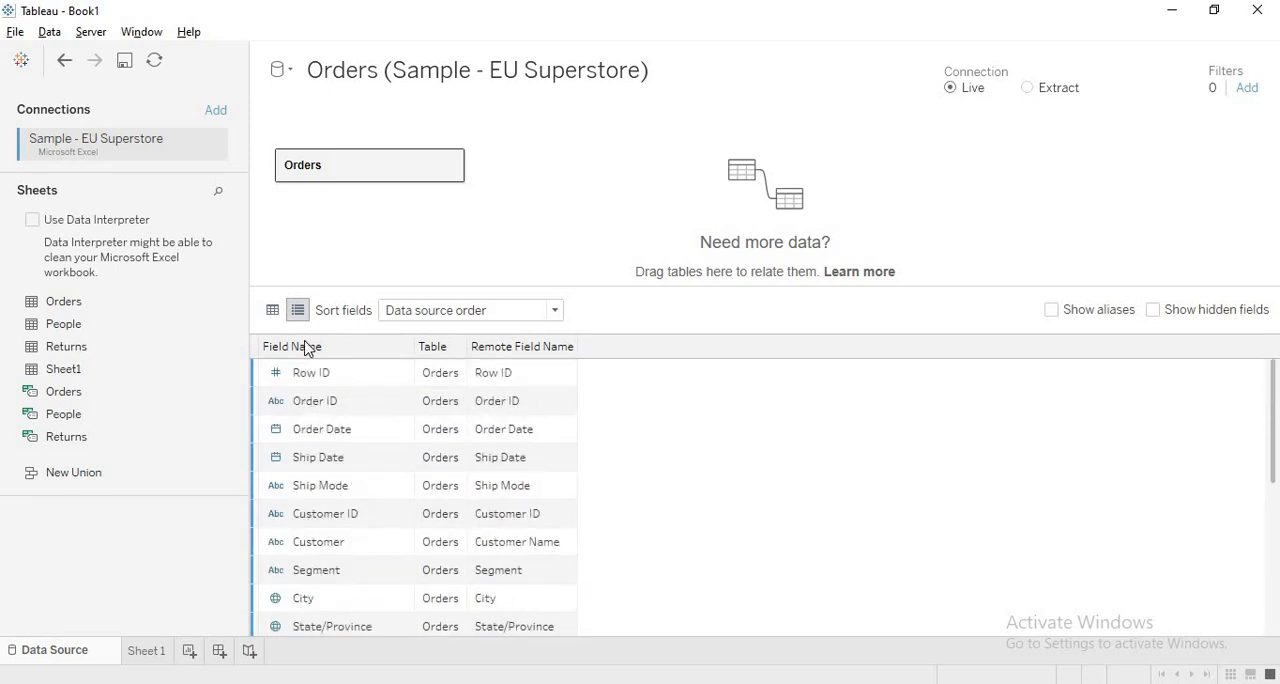
pyautogui.click(272, 310)
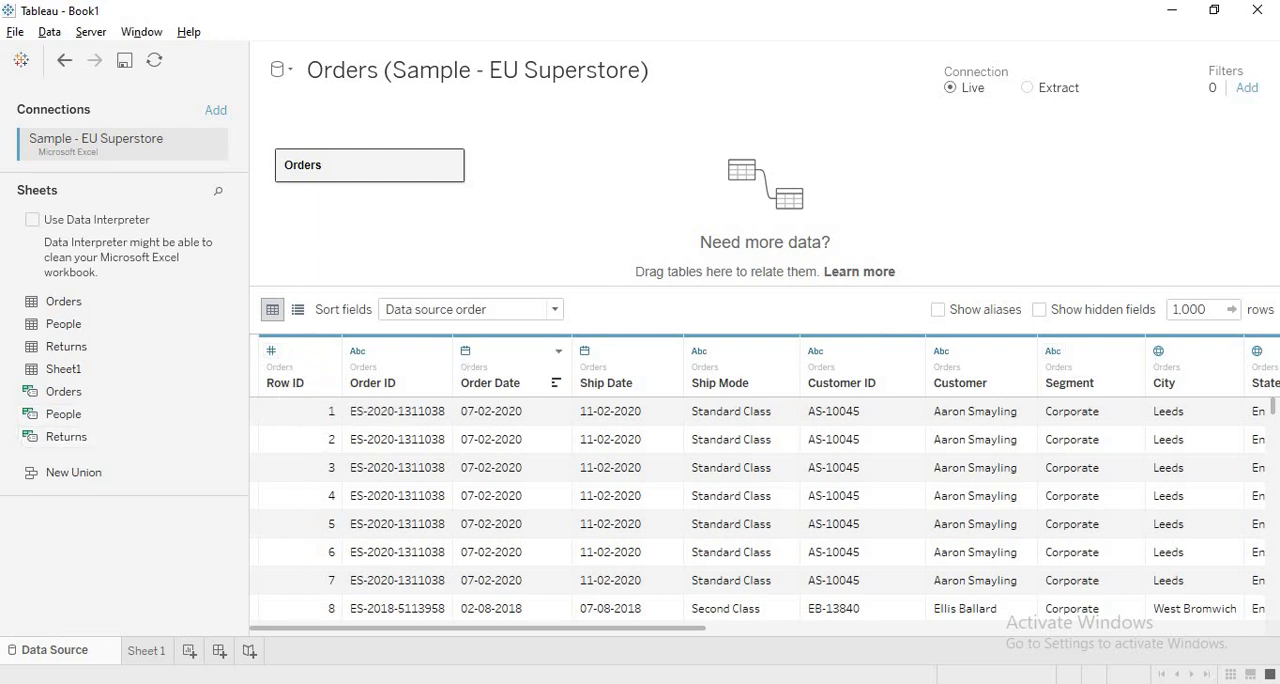
# - Sort the Orders fields A to Z ascending, and change the sort to Z to A descending
pyautogui.click(448, 313)
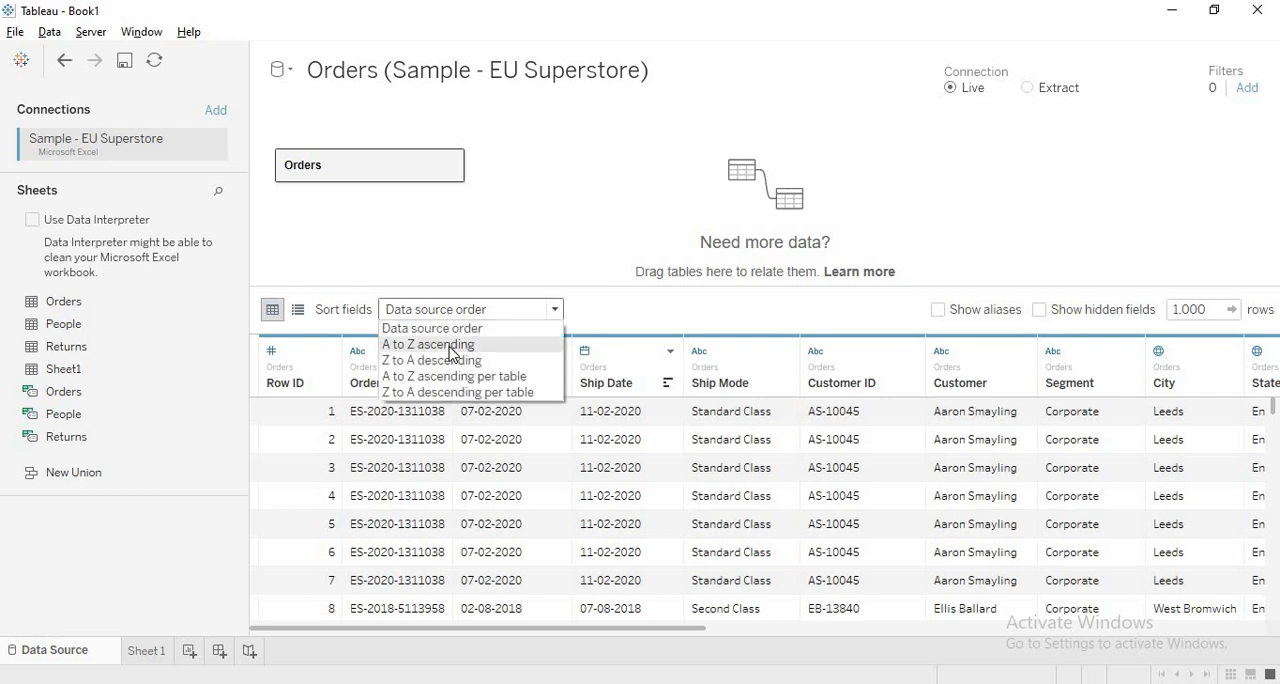
pyautogui.click(449, 347)
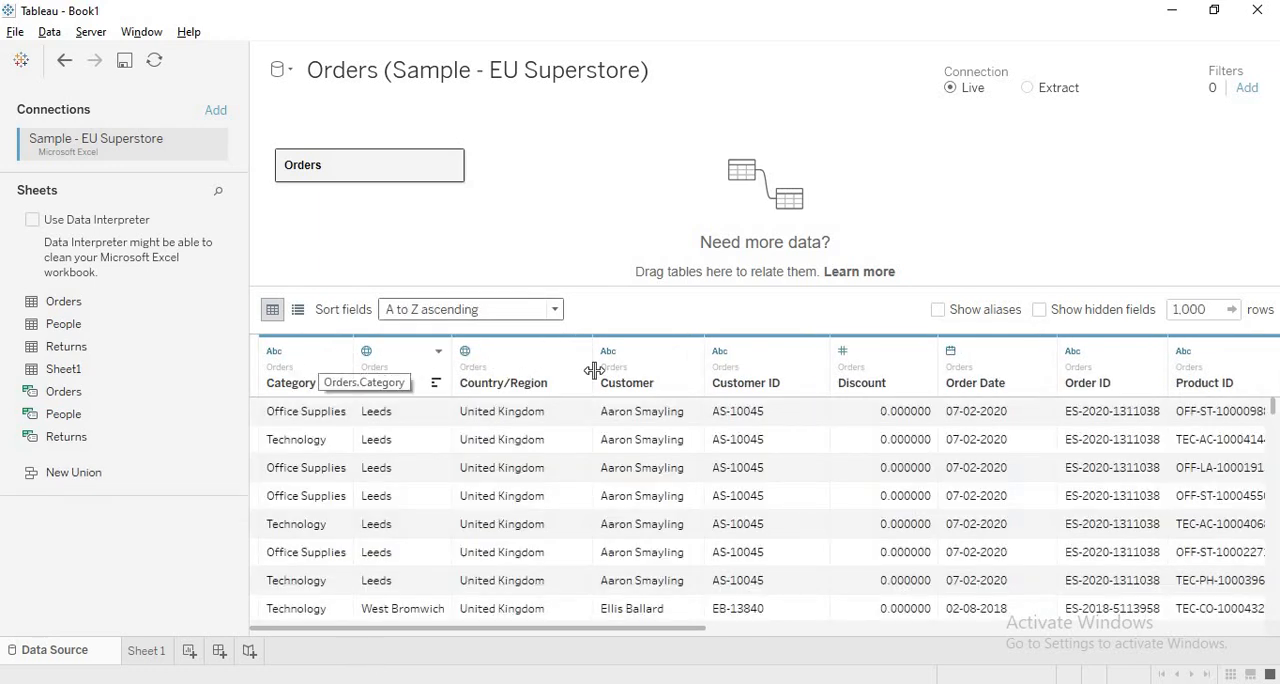
pyautogui.click(517, 311)
pyautogui.click(499, 361)
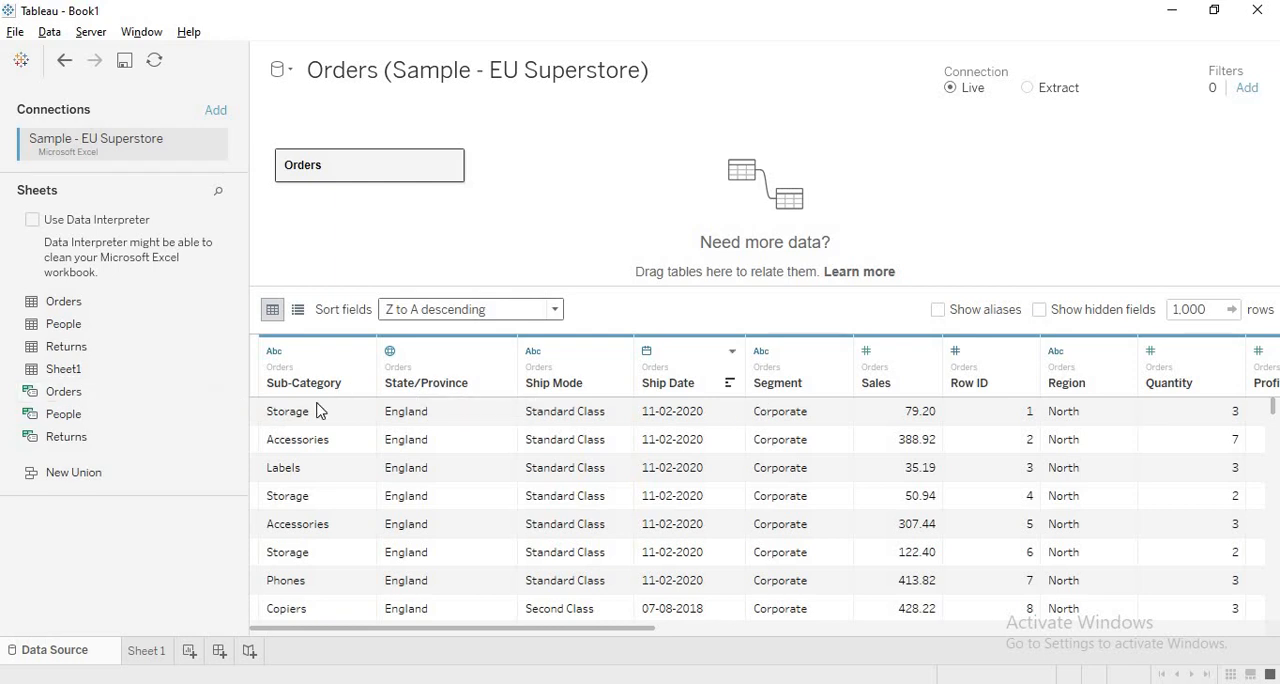
pyautogui.click(441, 315)
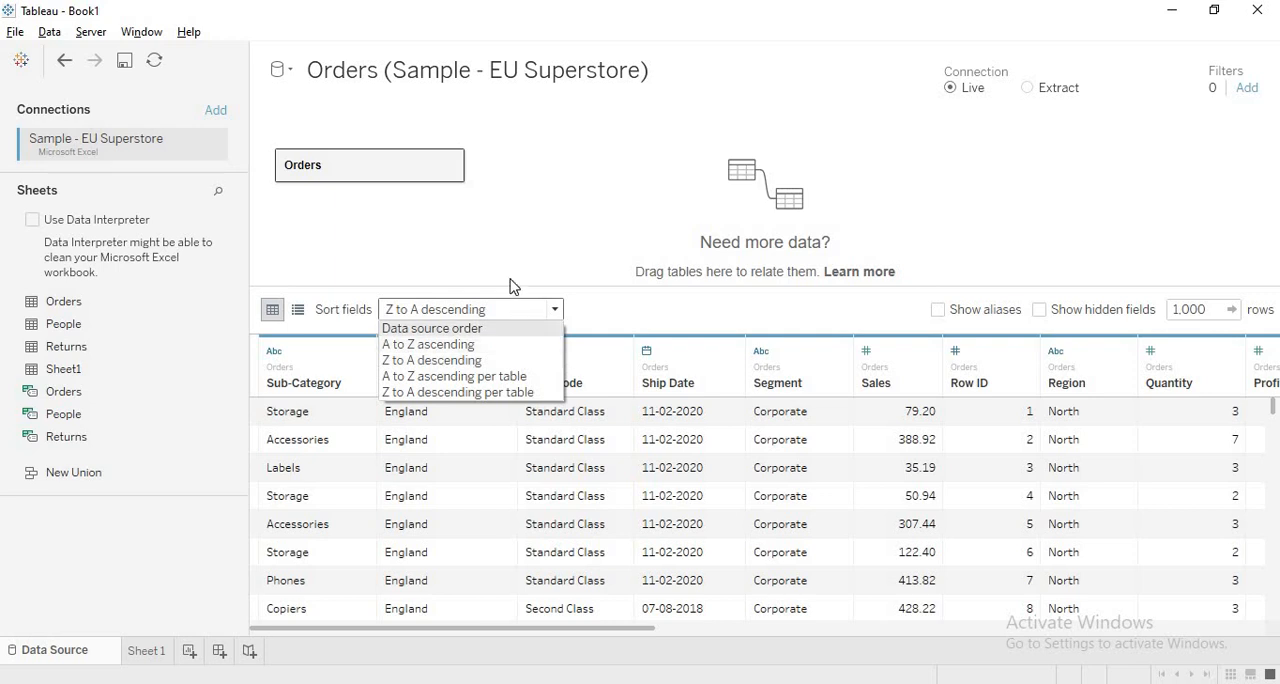
pyautogui.click(481, 240)
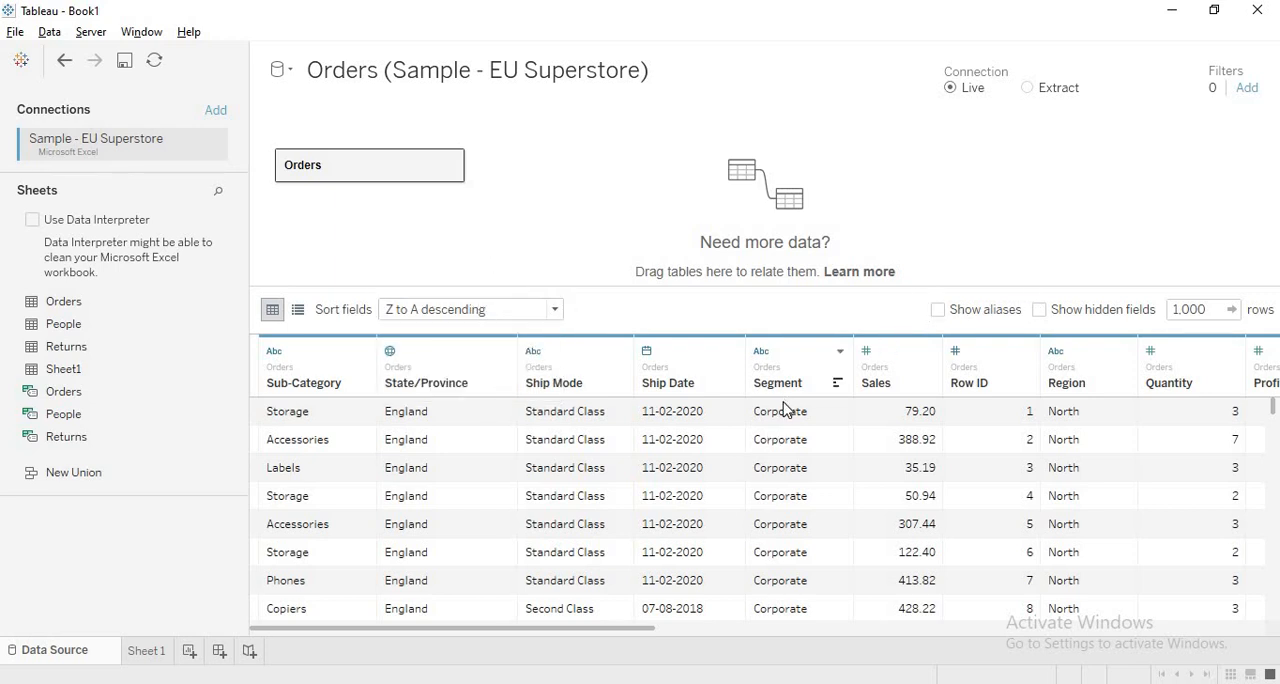
# - Give the Consumer member of the Segment field the alias Consu
pyautogui.click(840, 352)
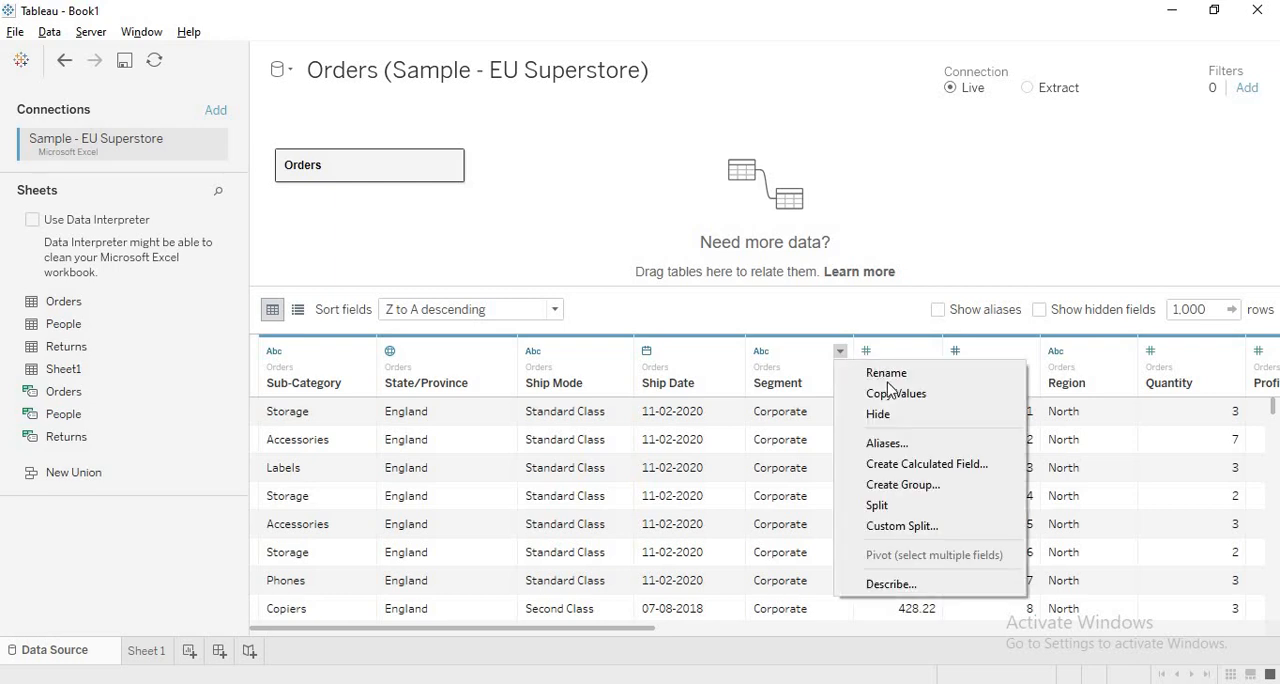
pyautogui.click(893, 447)
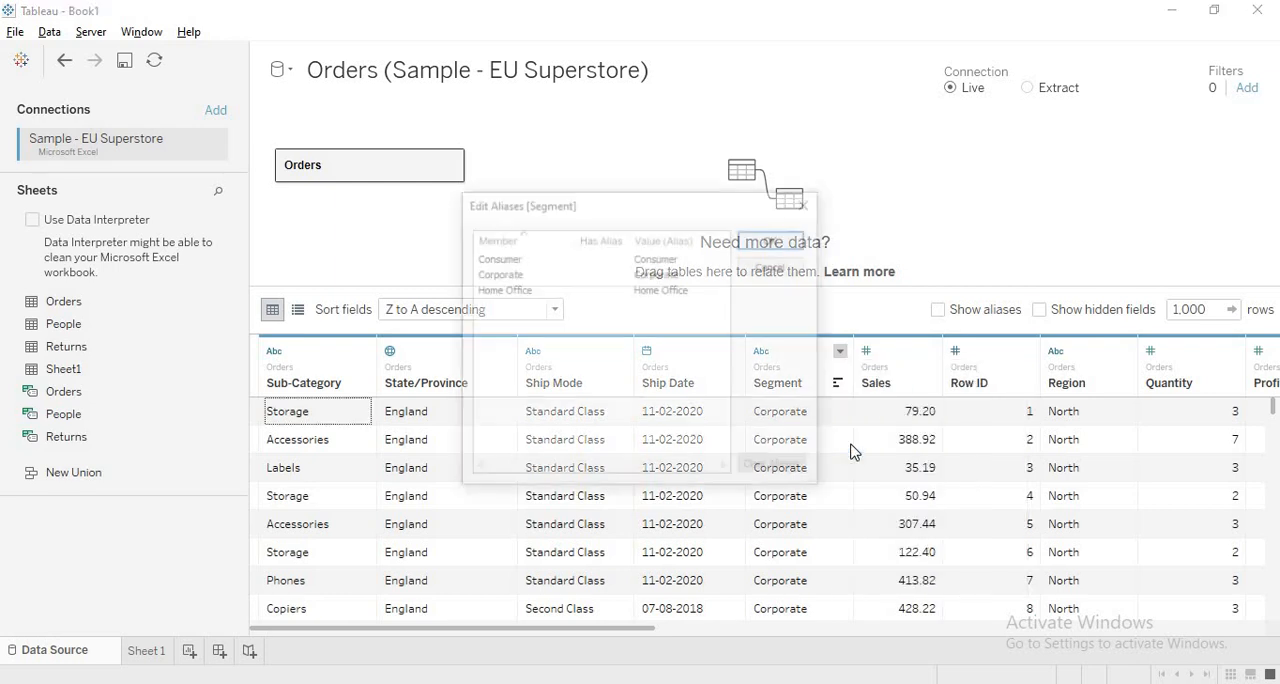
pyautogui.click(668, 262)
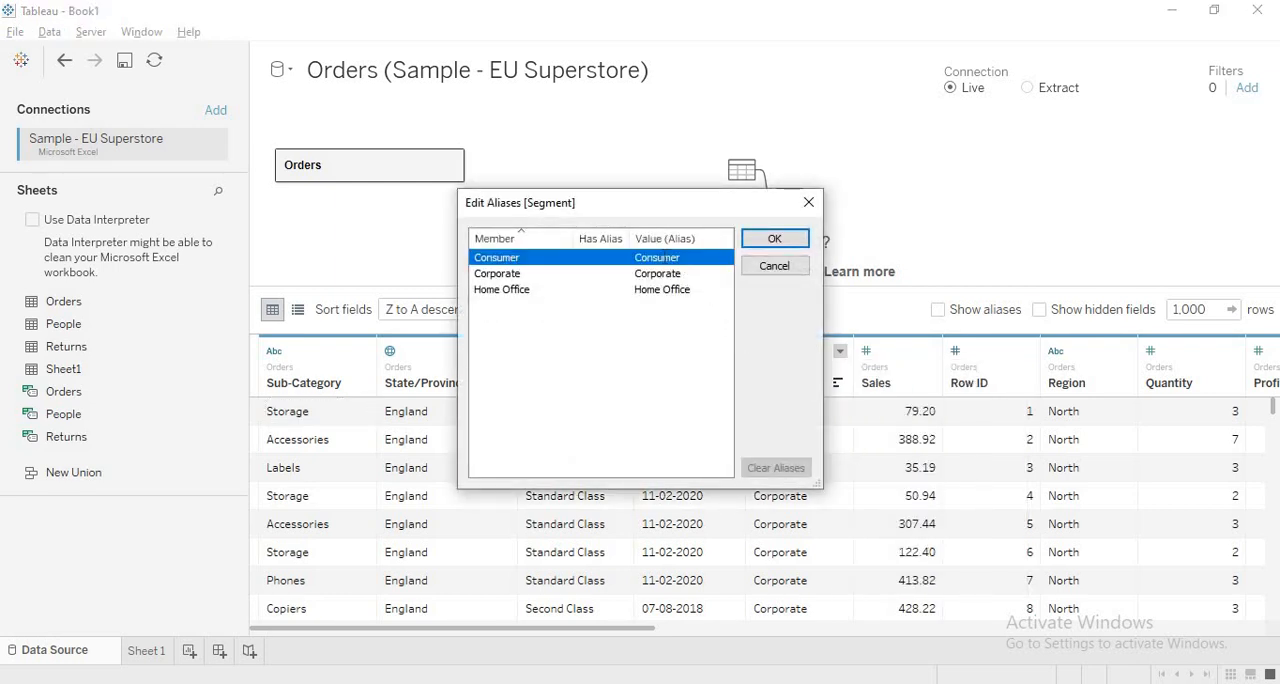
pyautogui.click(668, 262)
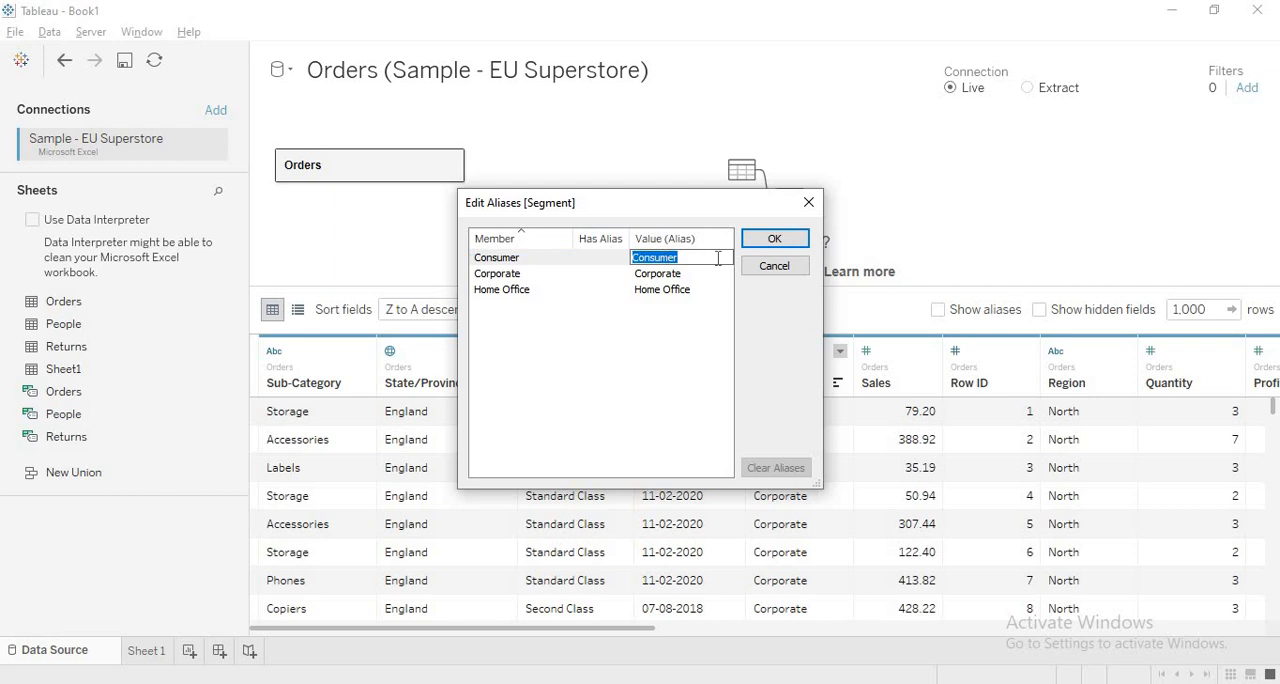
pyautogui.press('BackSpace')
pyautogui.click(769, 242)
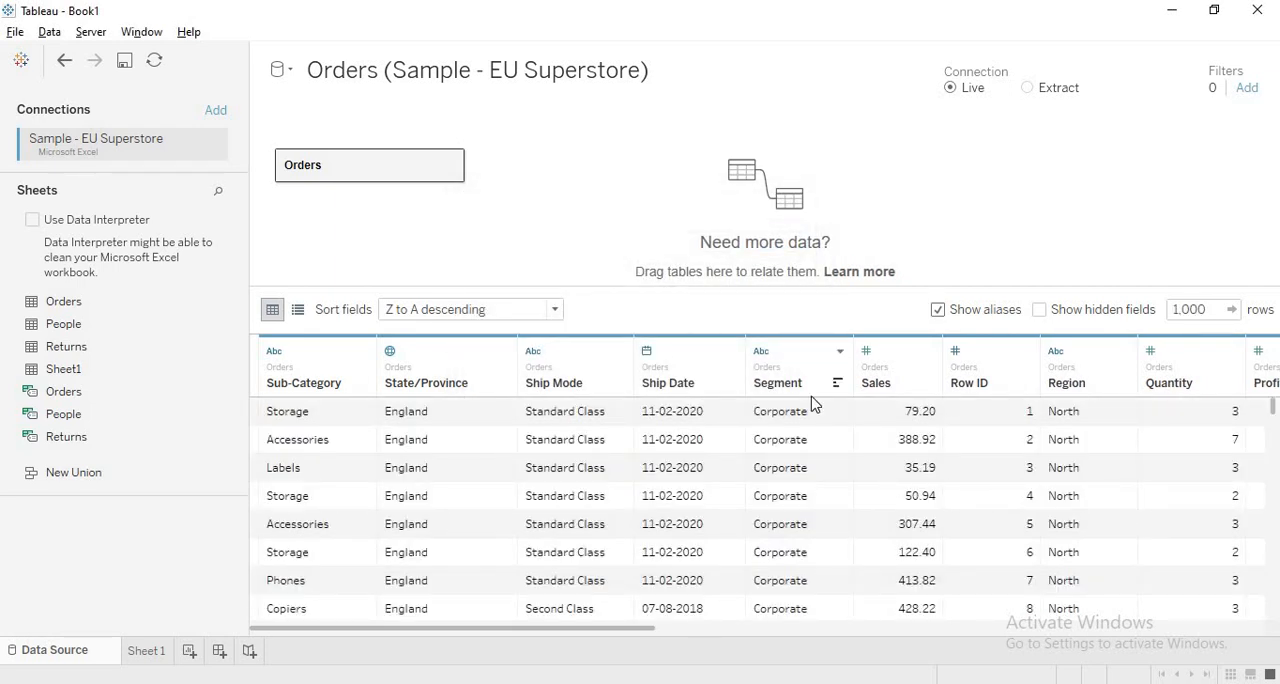
# - Check the alias in the Segment column's rows, and turn off the display of aliases
pyautogui.scroll(-5, 826, 434)
pyautogui.scroll(2, 826, 434)
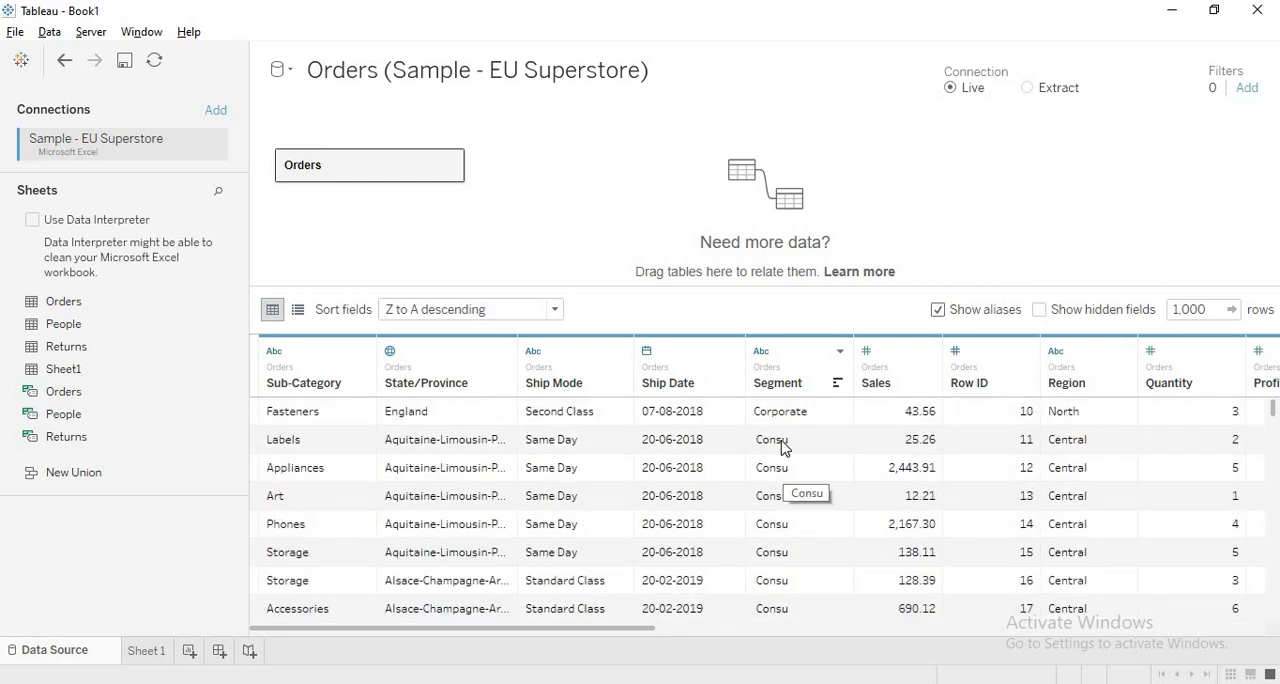
pyautogui.click(938, 310)
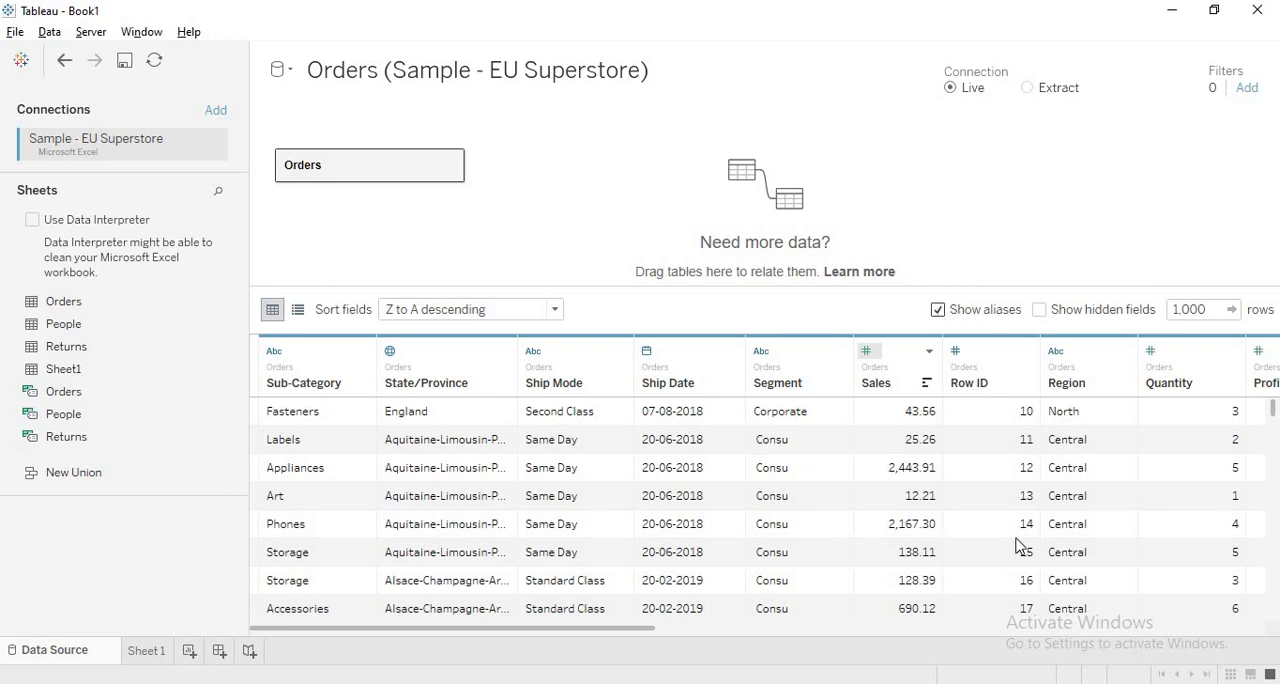
pyautogui.scroll(-2, 836, 452)
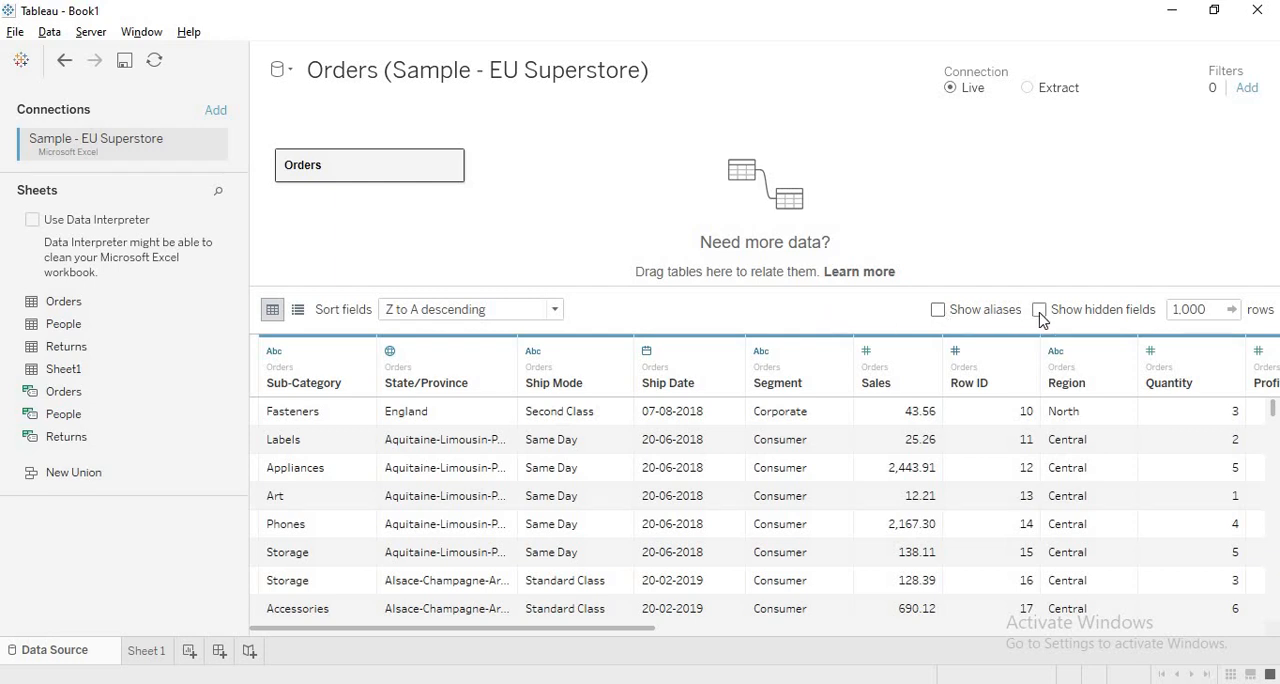
# - Sort the fields back into data source order, and hide the Row ID field
pyautogui.click(930, 352)
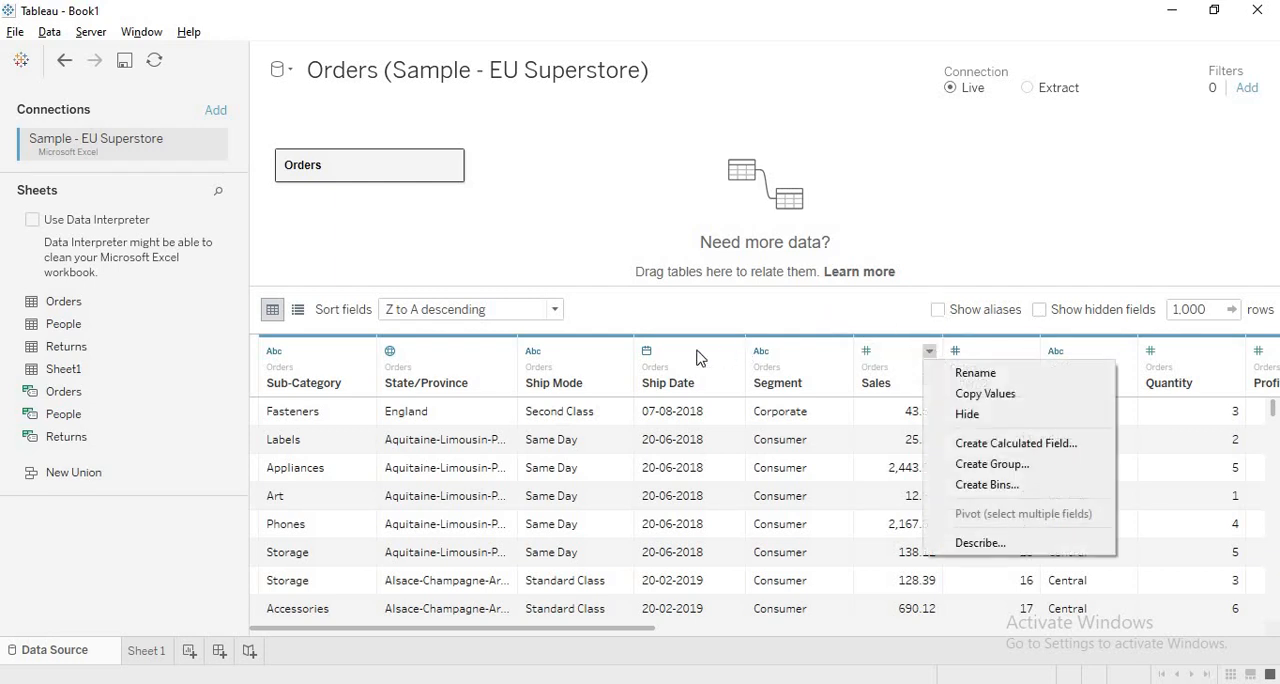
pyautogui.click(434, 310)
pyautogui.click(434, 310)
pyautogui.click(437, 335)
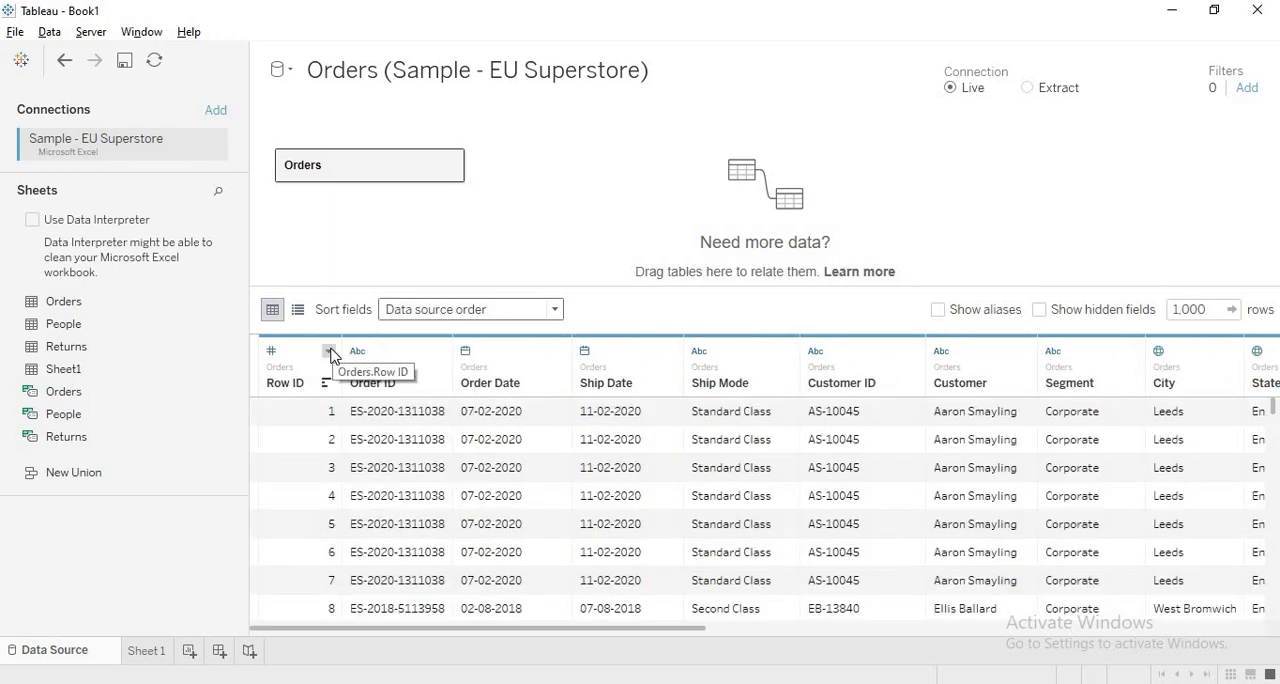
pyautogui.click(329, 352)
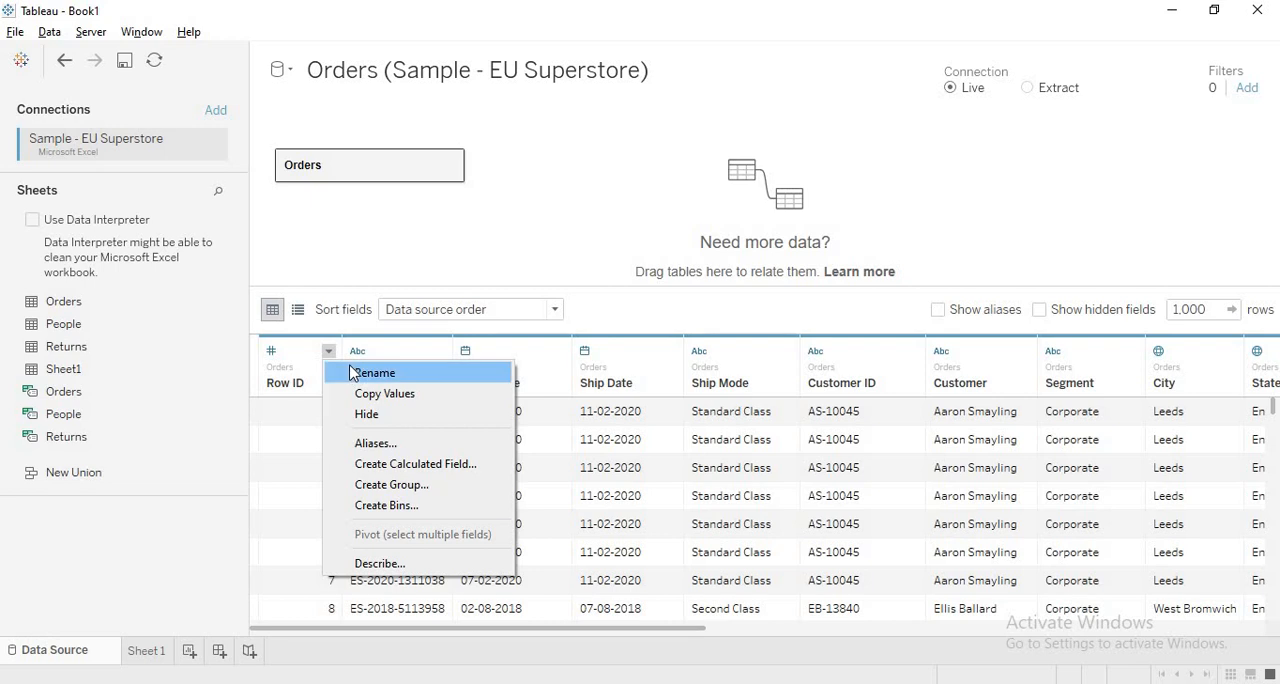
pyautogui.click(366, 413)
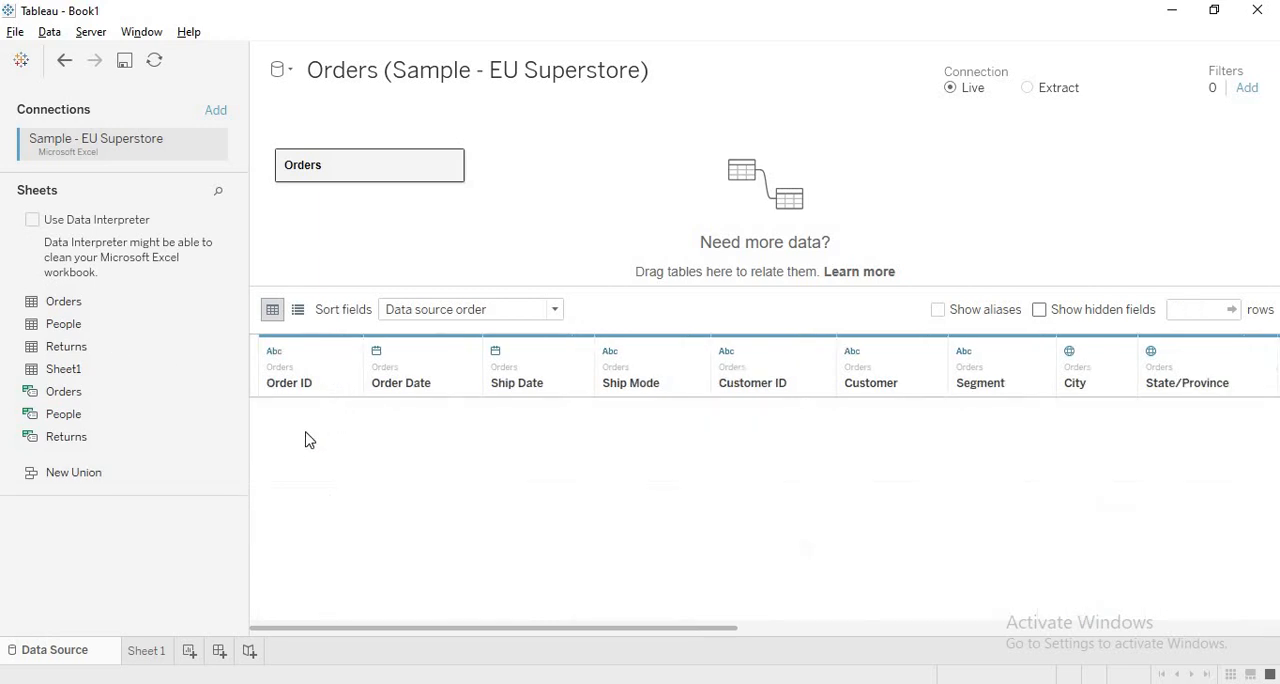
# - Set the data grid to show 10,000 rows, and look through the Orders records
pyautogui.click(1211, 308)
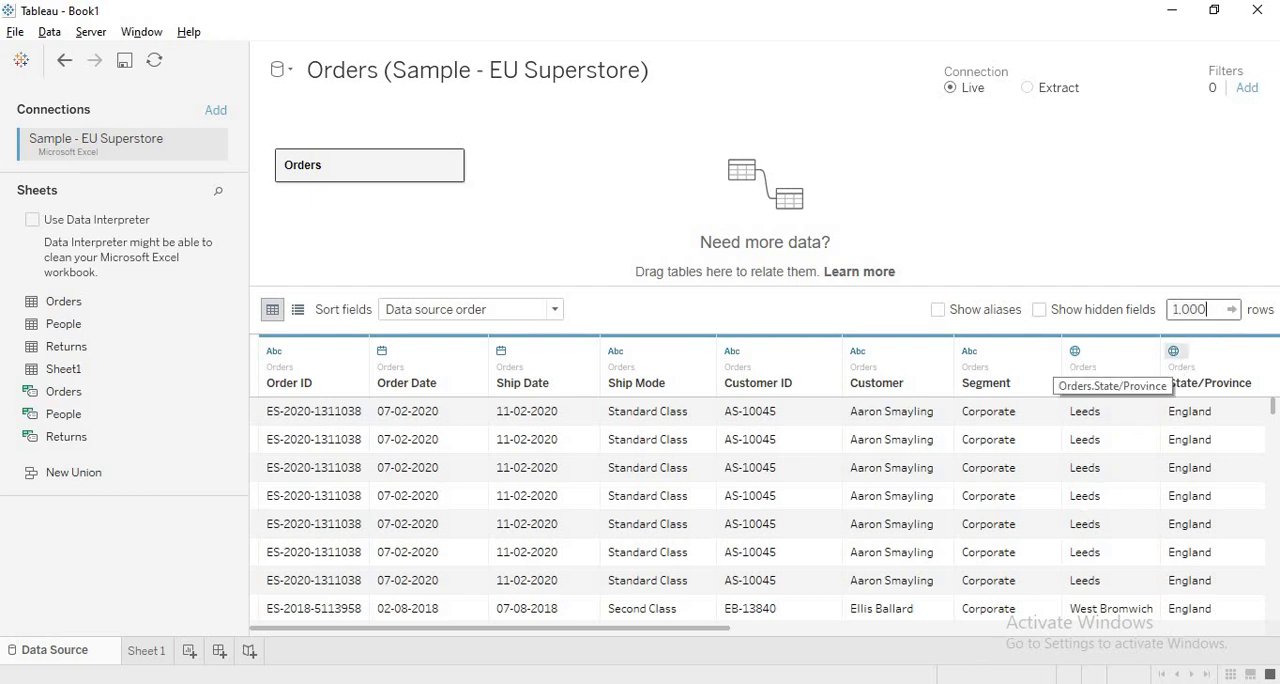
pyautogui.write('0')
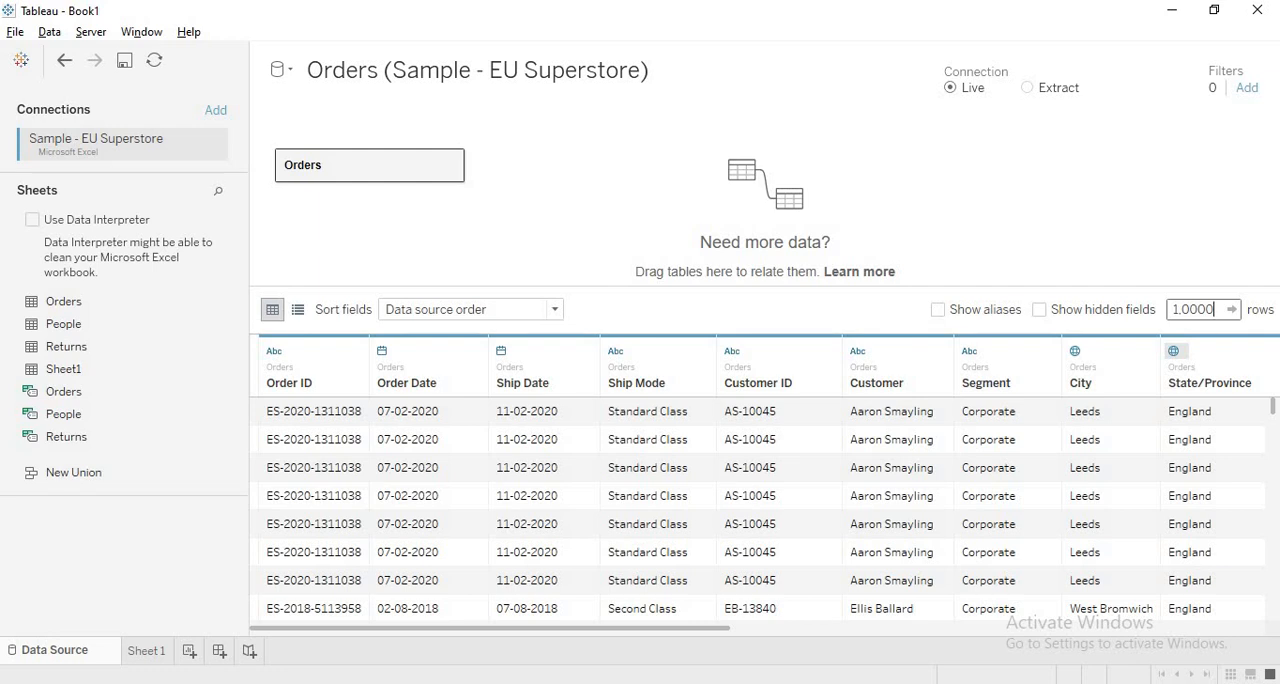
pyautogui.press('Return')
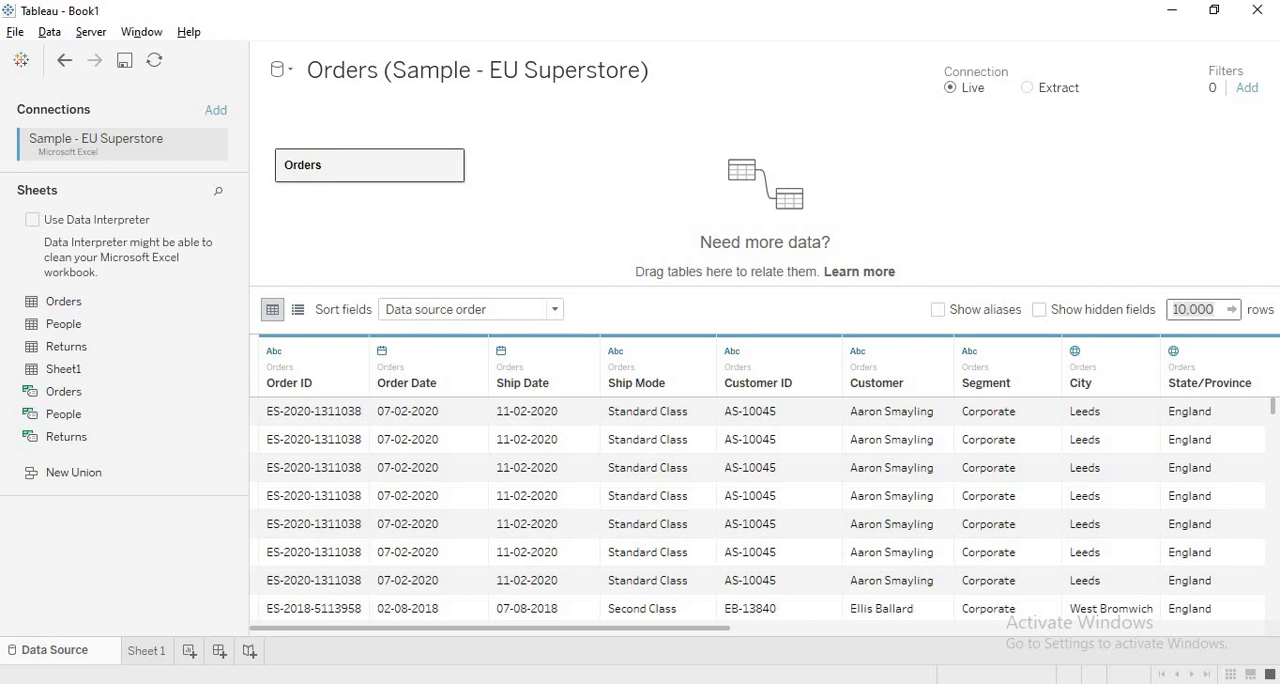
pyautogui.scroll(-5, 920, 458)
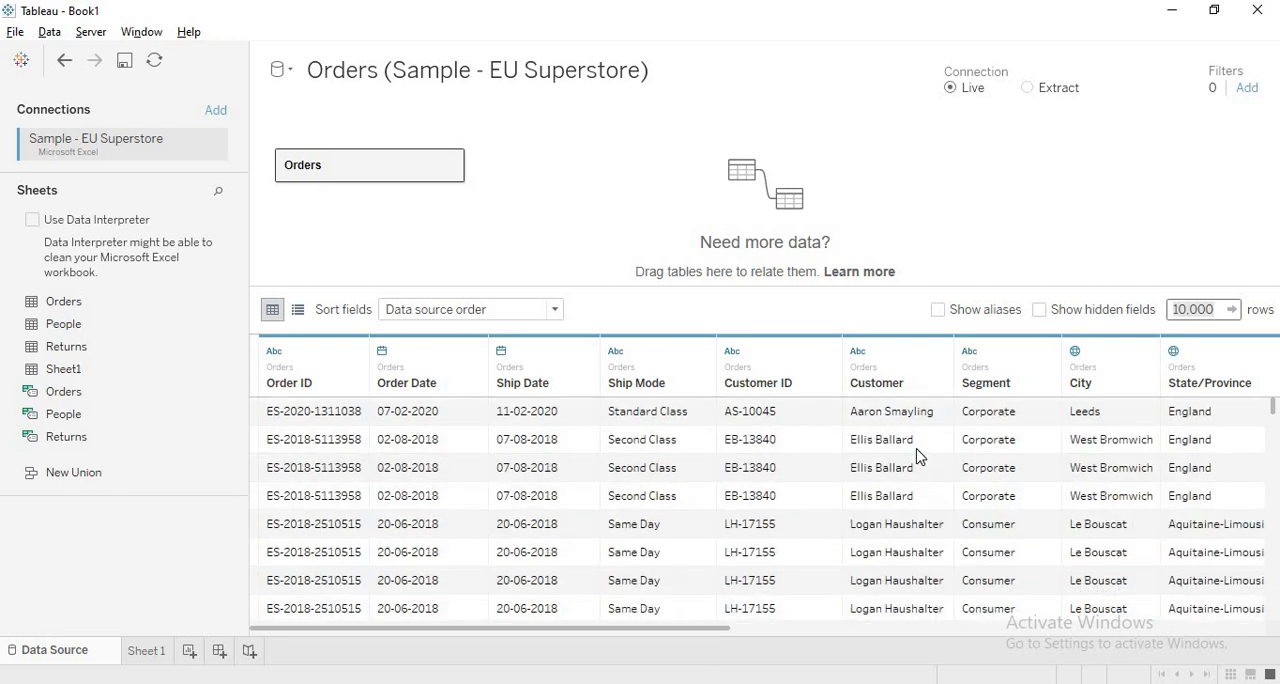
pyautogui.scroll(5, 920, 458)
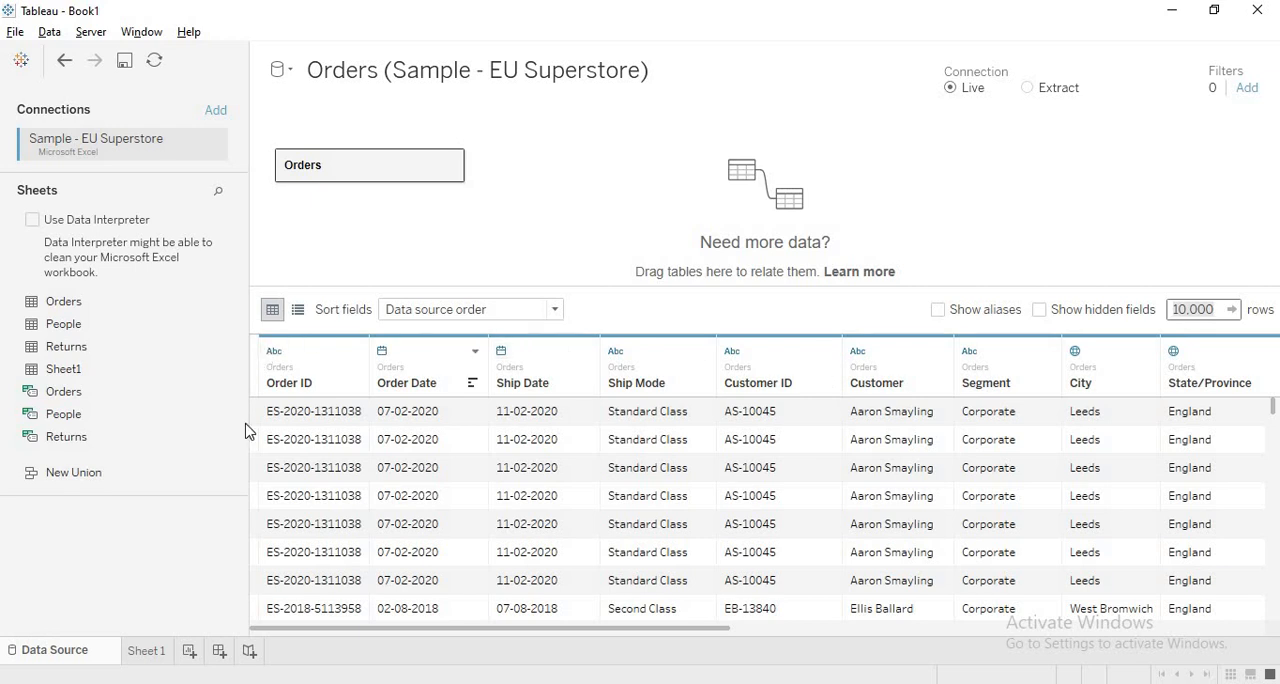
# - Open the data type choices and the field options of the Order ID column
pyautogui.click(273, 352)
pyautogui.click(356, 352)
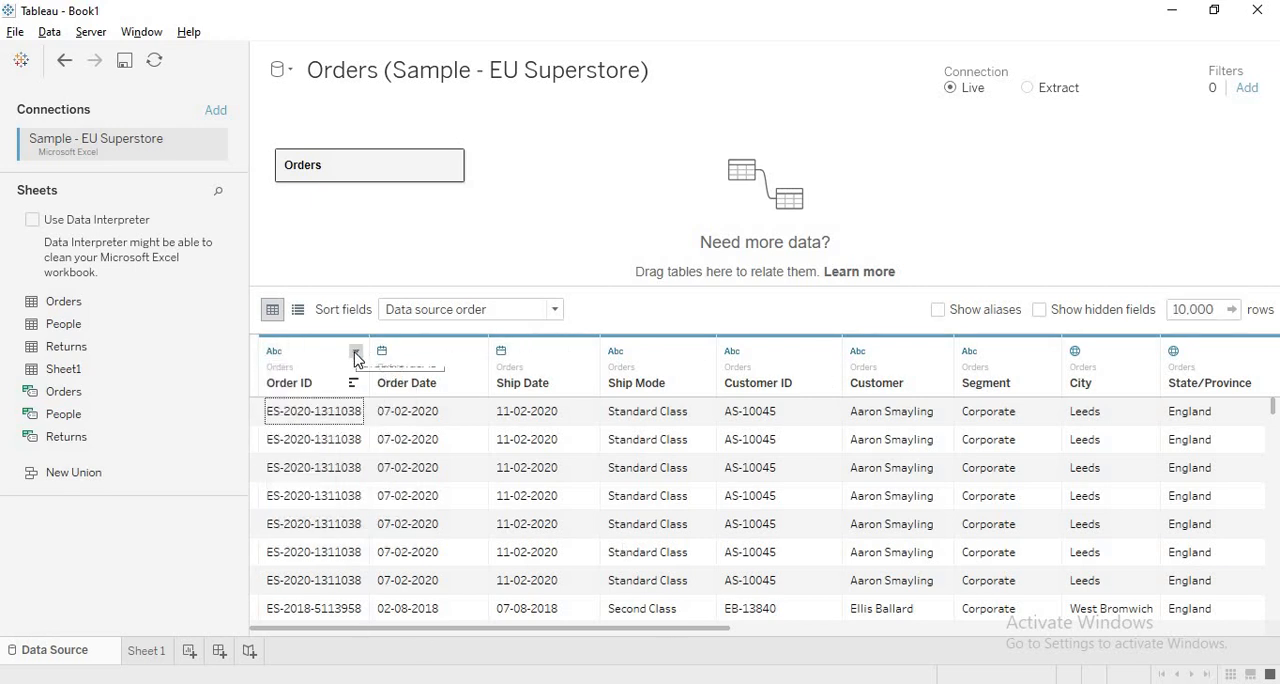